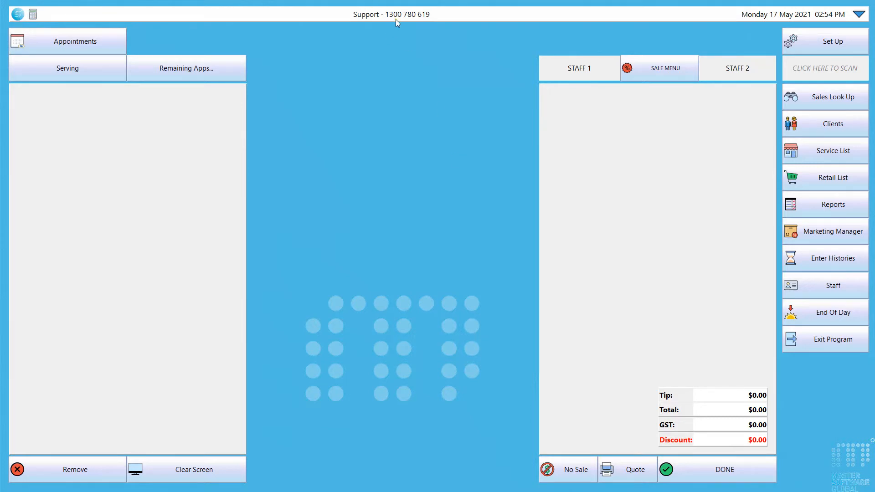
- Open and close the remote support tool and the calculator
left_click(18, 15)
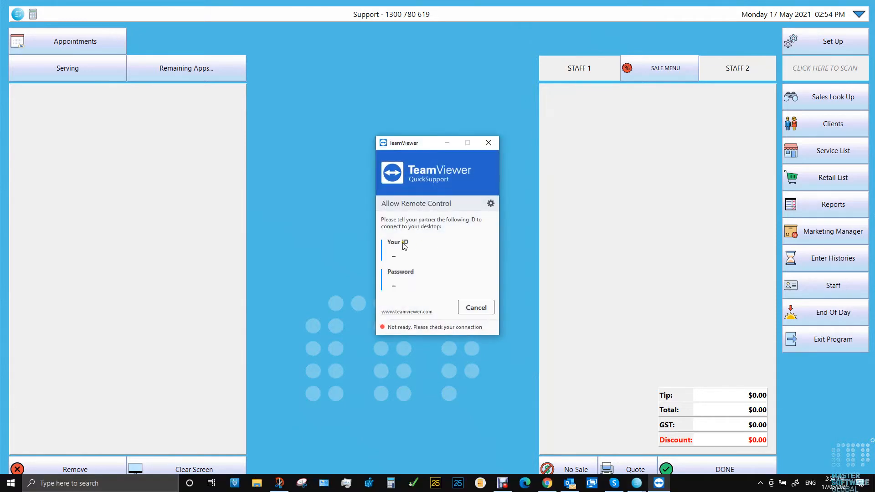
left_click(489, 143)
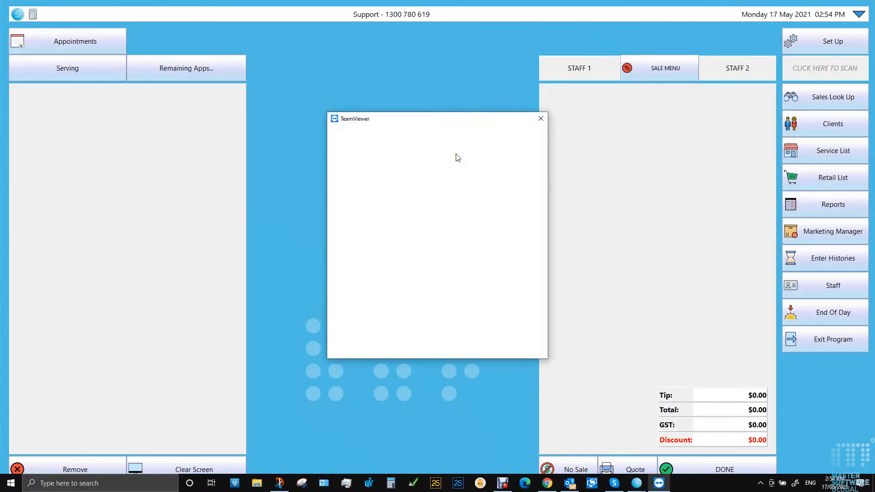
left_click(541, 118)
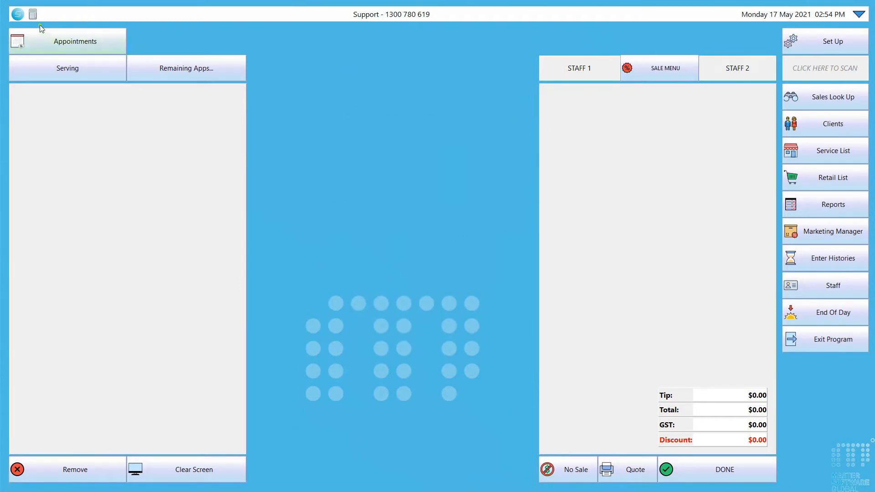
left_click(32, 15)
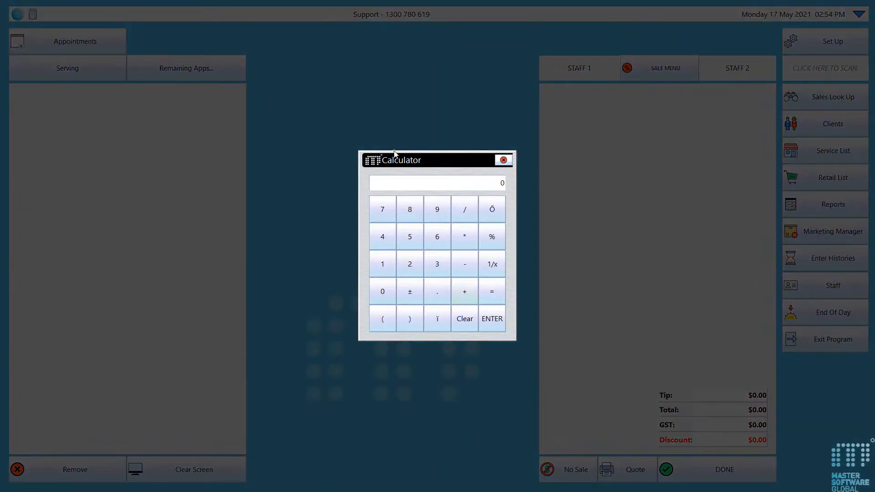
left_click(504, 160)
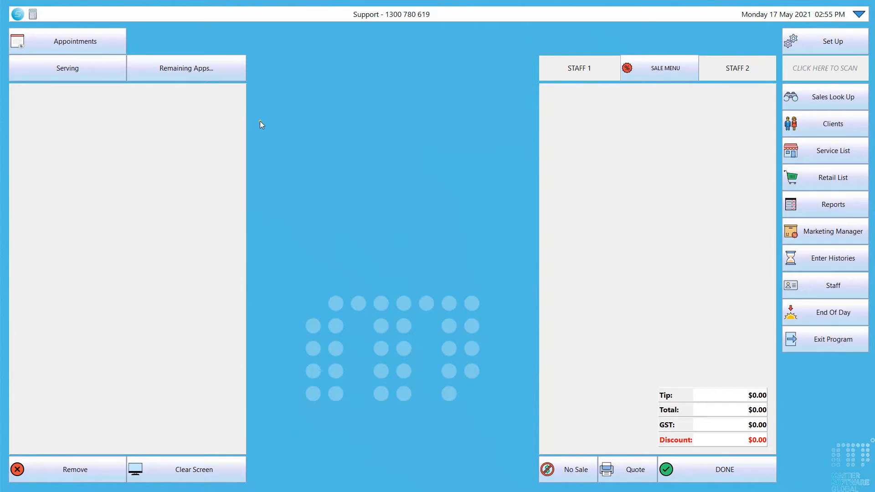
- Mark the client's 12:15 booking as Arrived in the appointment book
left_click(70, 48)
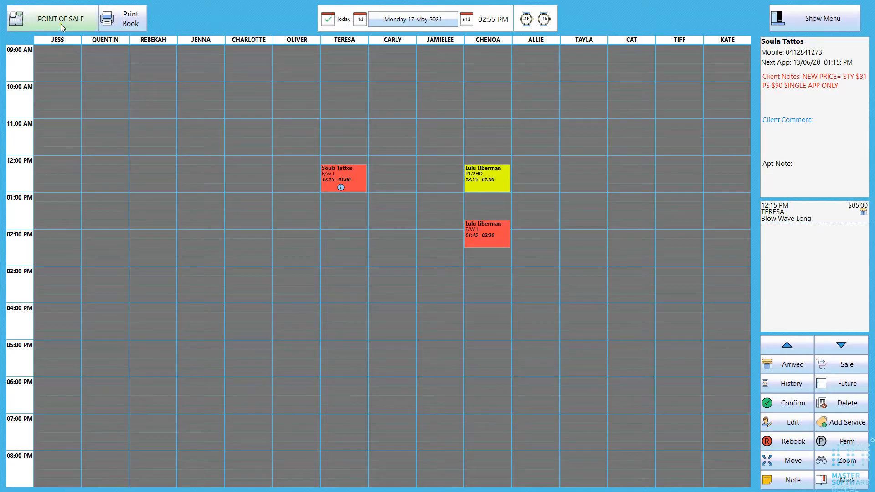
left_click(73, 25)
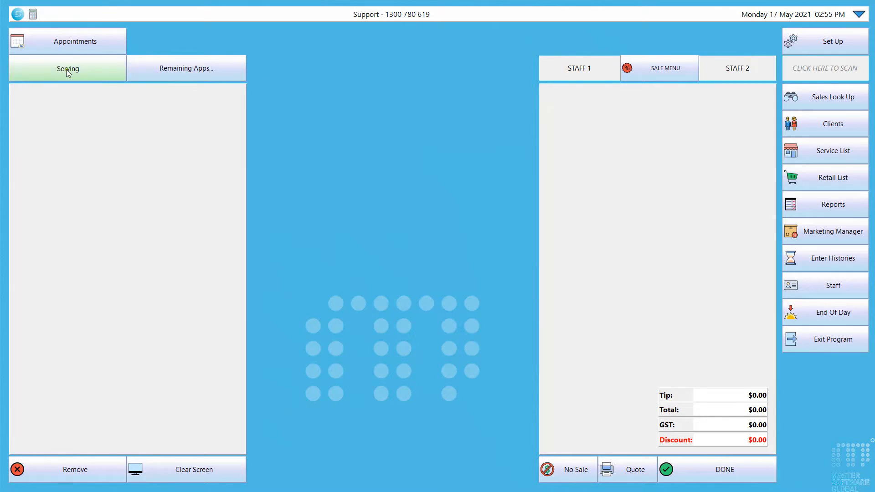
left_click(69, 43)
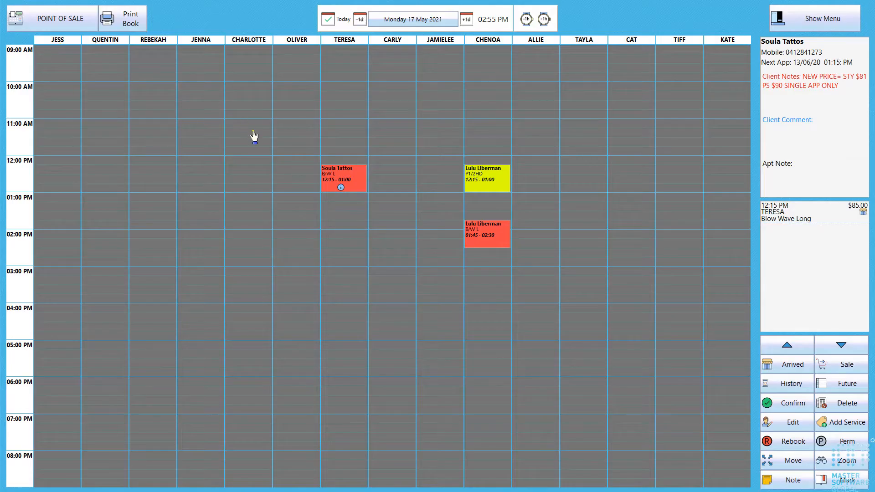
left_click(792, 365)
left_click(57, 21)
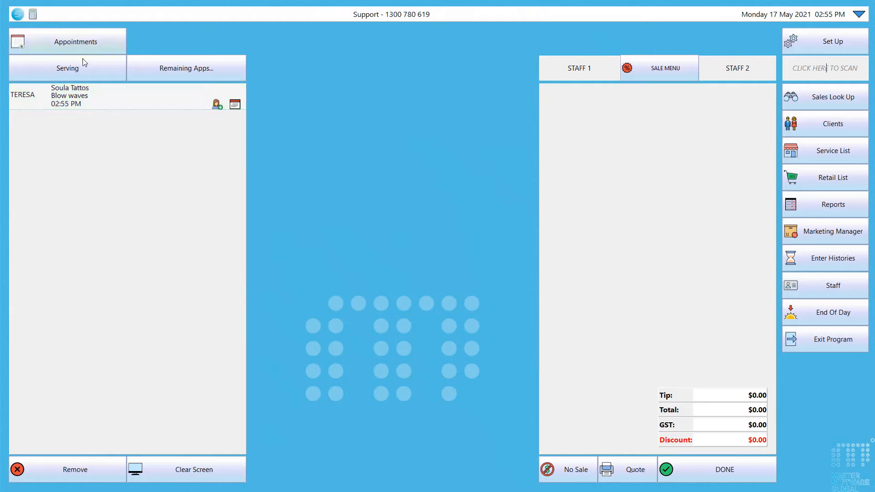
- Toggle between the Remaining Apps and Serving lists at the point of sale
left_click(176, 72)
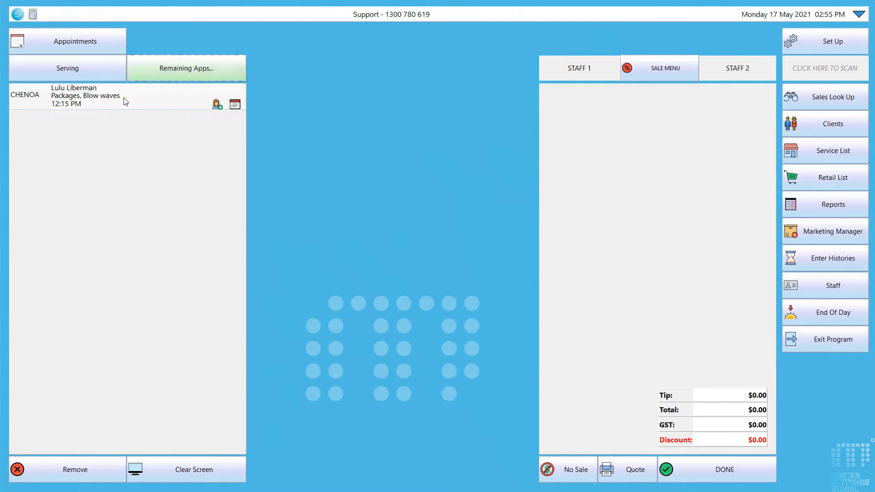
left_click(106, 70)
left_click(187, 75)
left_click(109, 72)
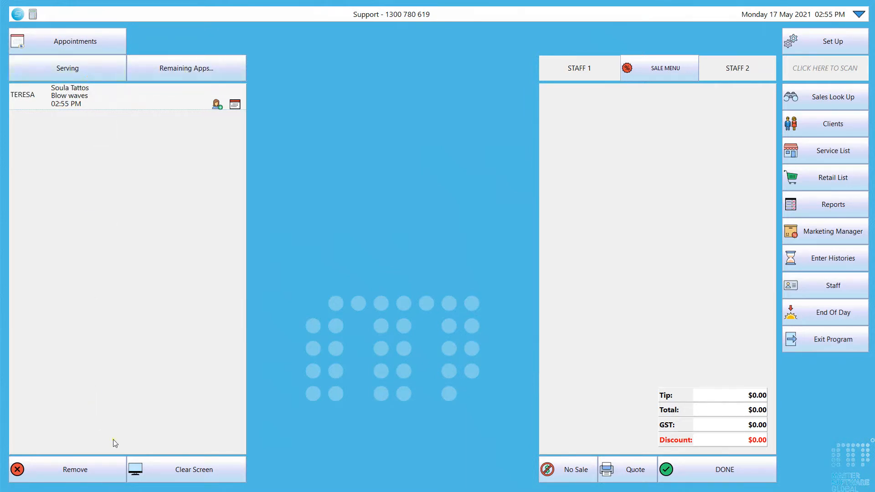
- Load the client's visit at the point of sale, then clear the sale screen
left_click(205, 474)
left_click(151, 101)
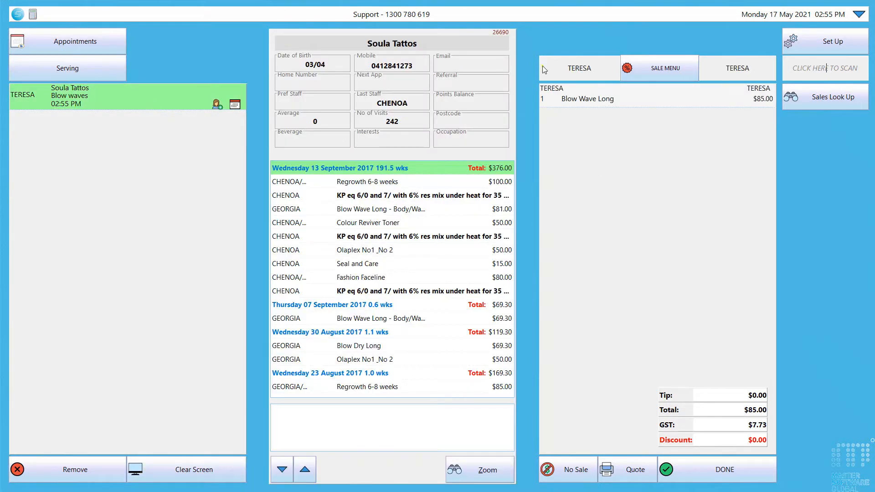
left_click(222, 471)
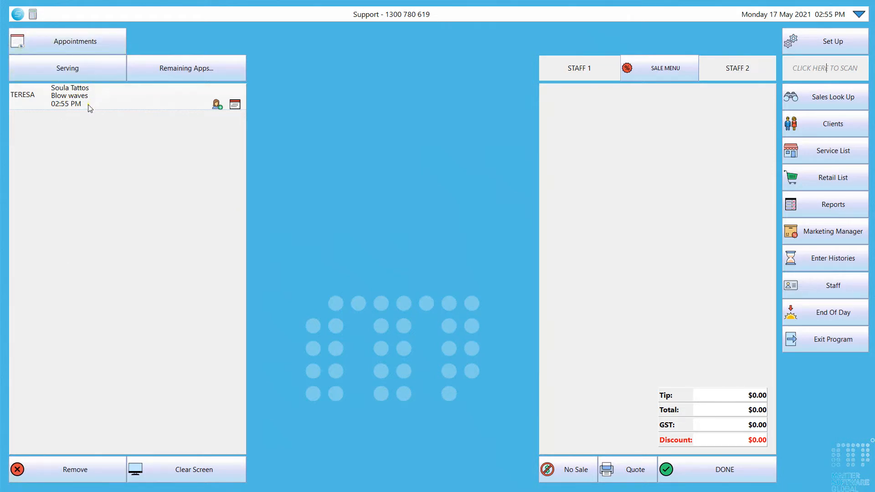
- Drag the booking onto the point of sale and Remove the whole visit, confirming Yes
left_click(80, 45)
left_click_drag(335, 180, 64, 21)
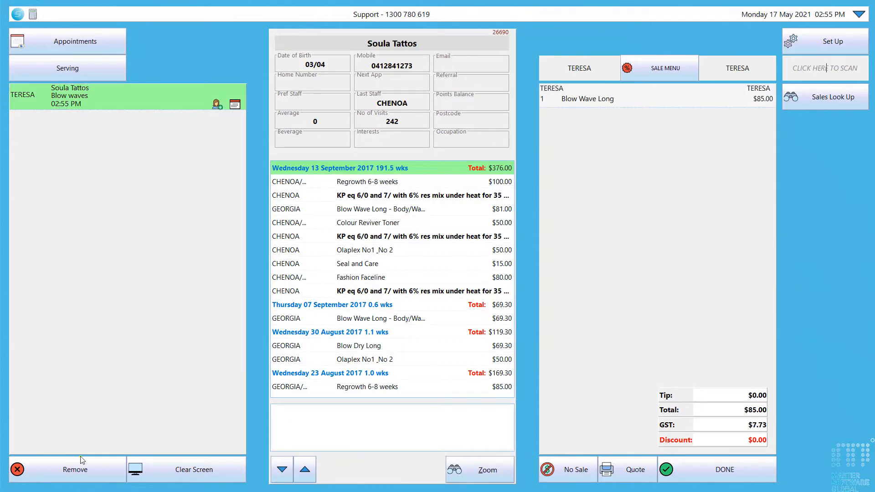
left_click(78, 474)
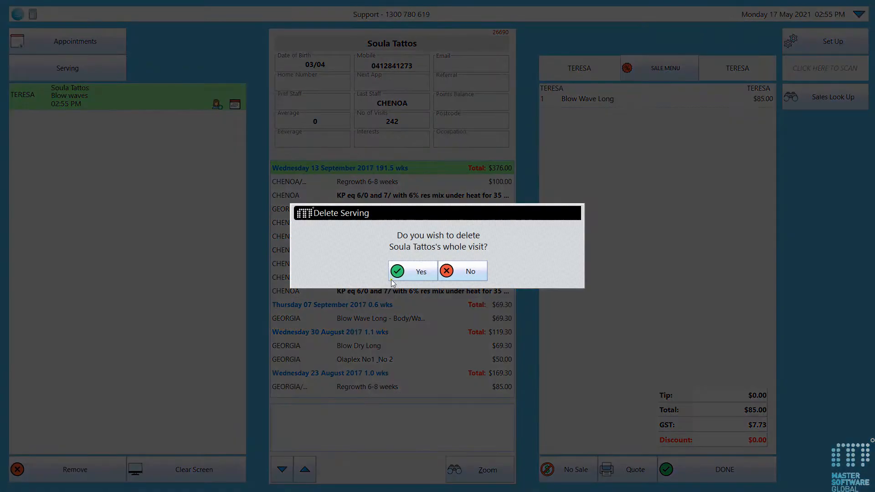
left_click(407, 275)
left_click(76, 42)
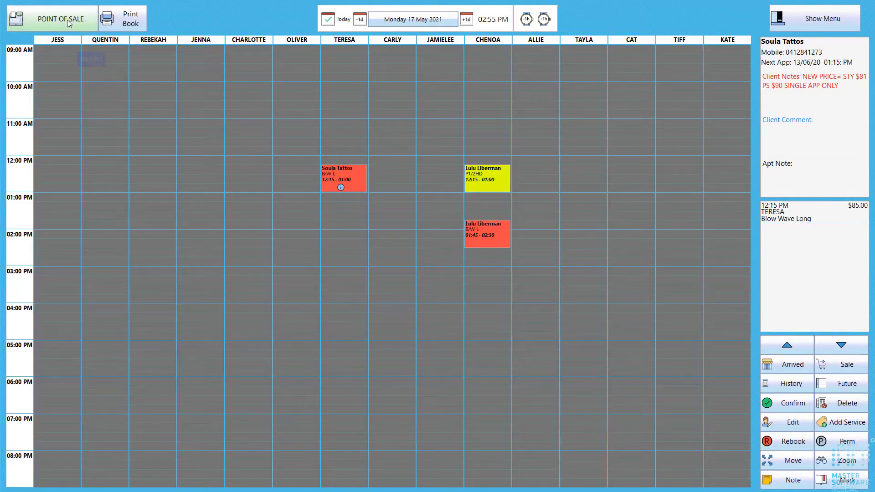
- Use No Sale > Open Till to open the cash drawer without recording a sale
left_click(47, 23)
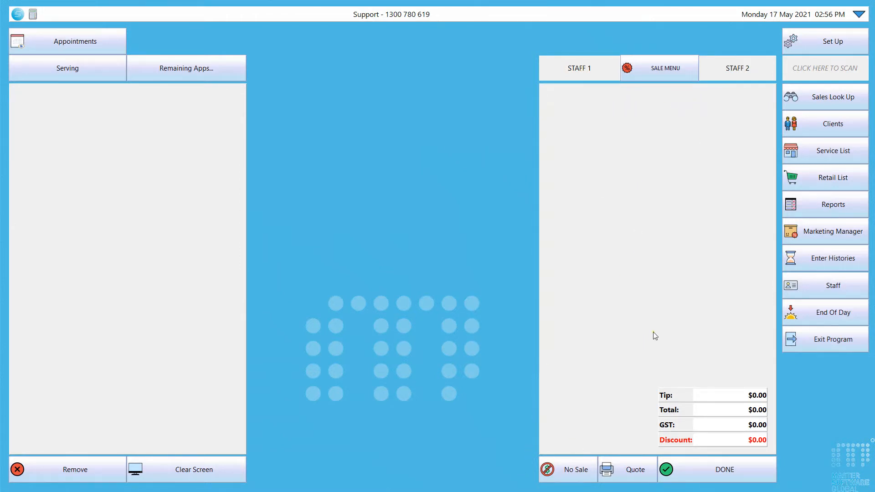
left_click(556, 477)
left_click(575, 471)
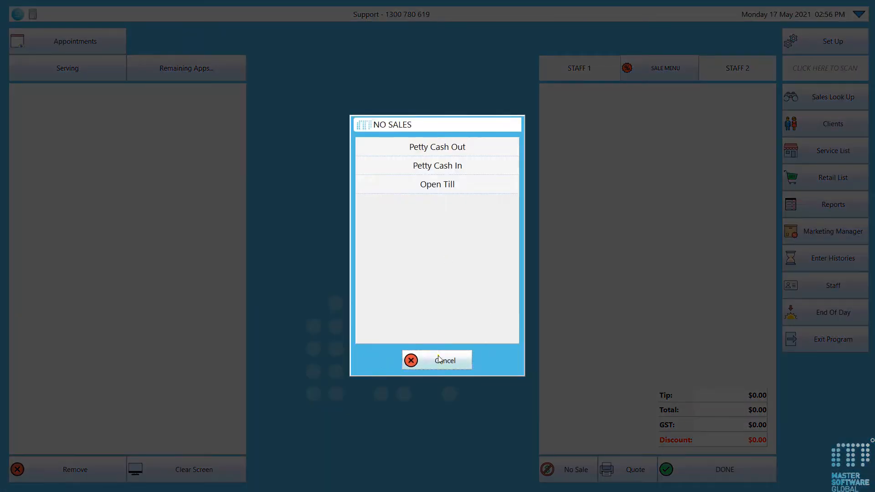
left_click(453, 191)
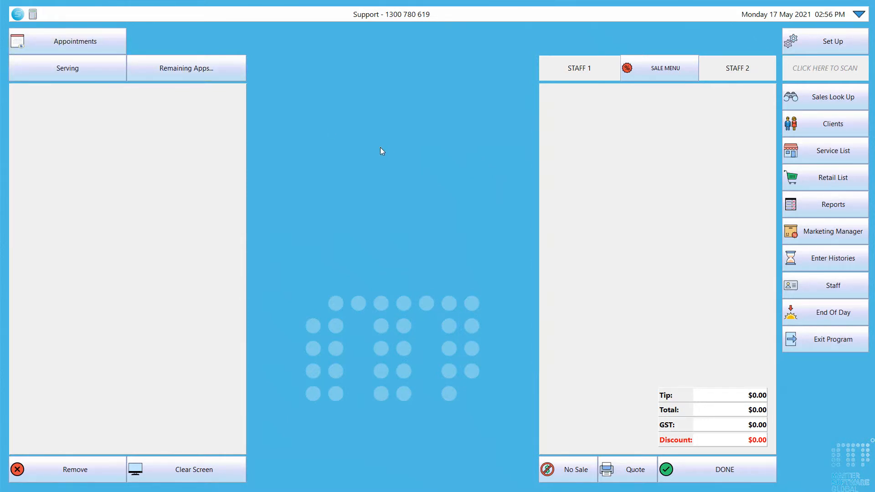
left_click(55, 39)
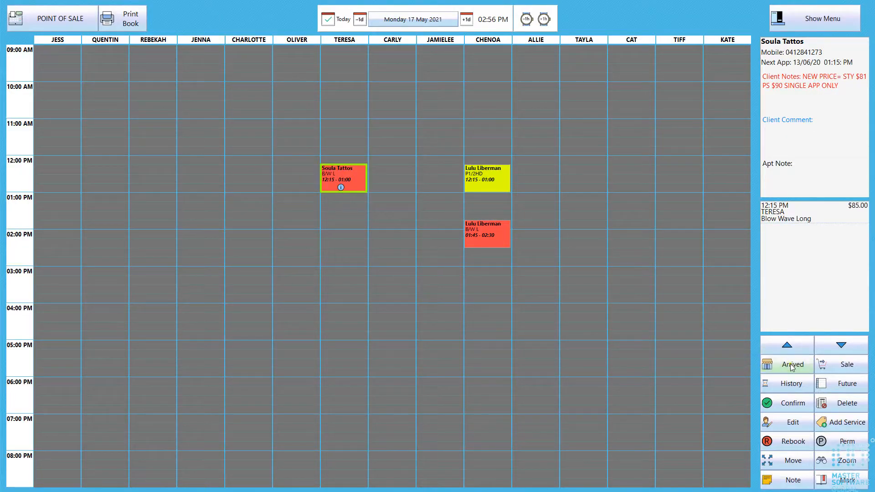
- Re-mark the 12:15 booking Arrived and load the client's visit with Blow Wave Long at $85.00
left_click(786, 364)
left_click(64, 22)
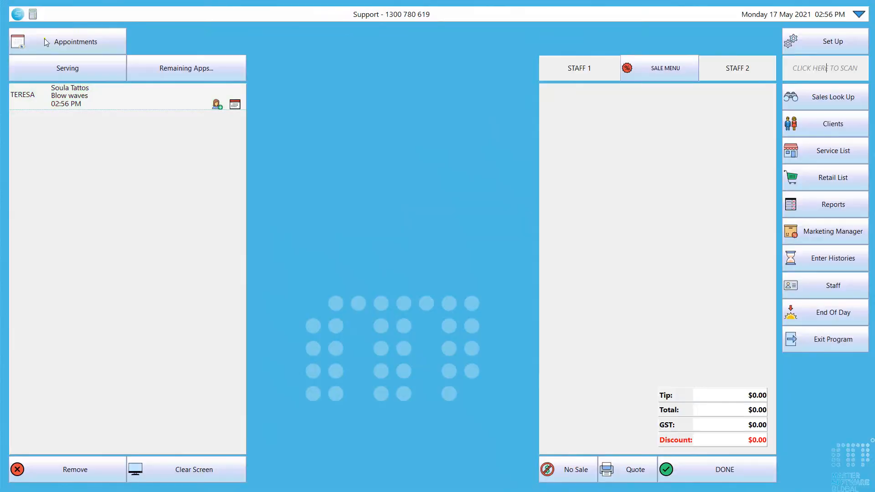
left_click(89, 96)
left_click(83, 50)
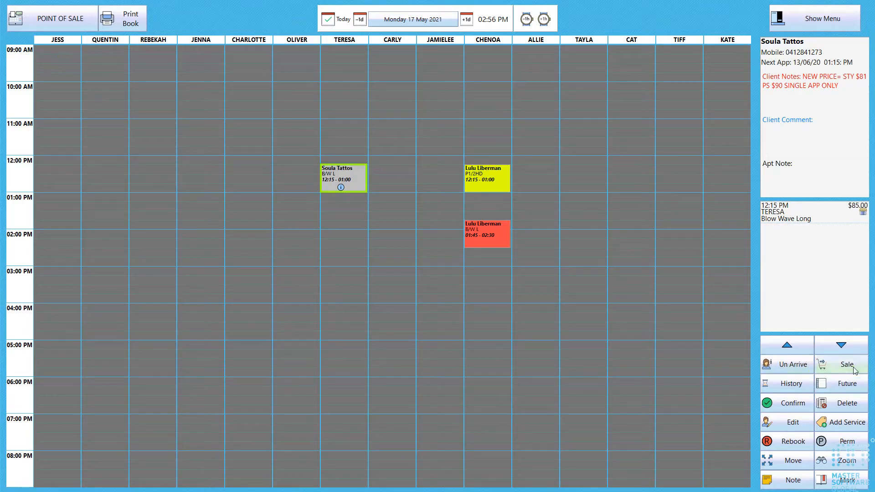
left_click(836, 366)
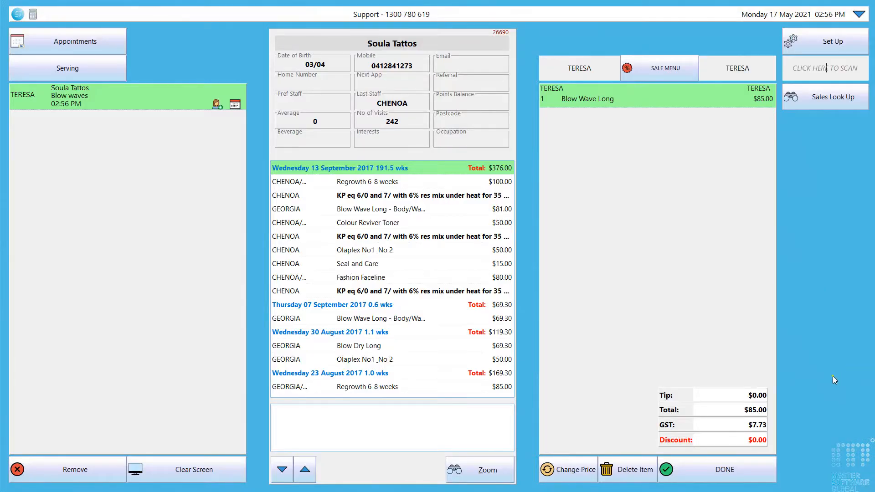
left_click(219, 469)
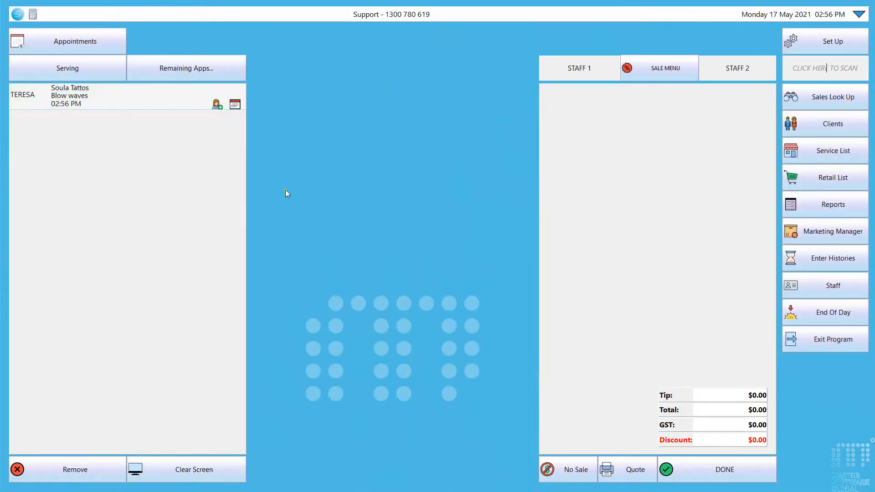
left_click(81, 106)
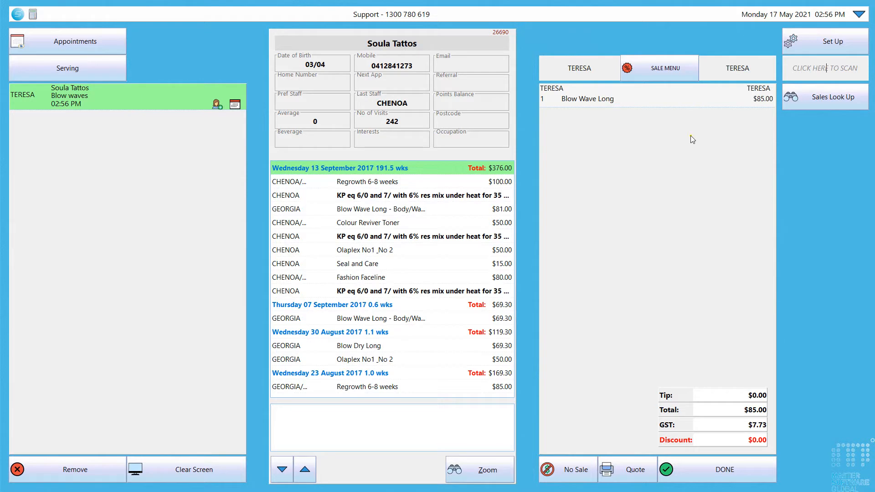
- Change the Blow Wave Long line's service to Faceline Foils Up to 12 Foils at $75.00
left_click(654, 70)
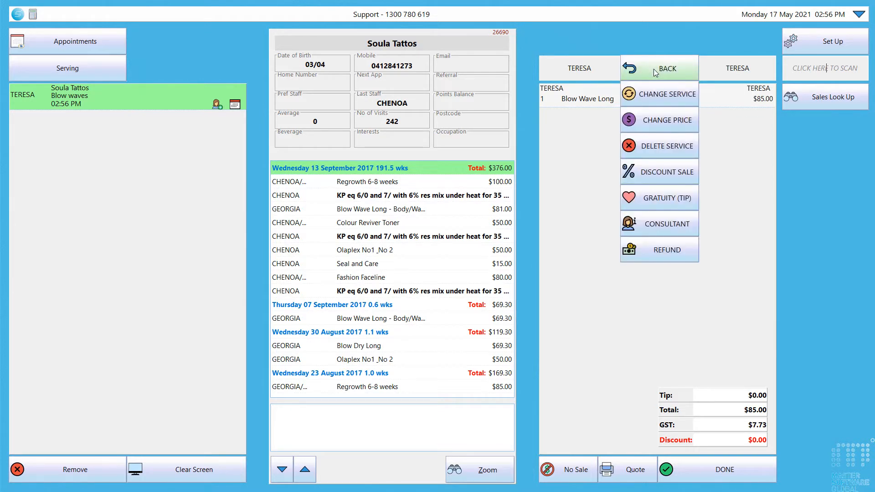
left_click(655, 97)
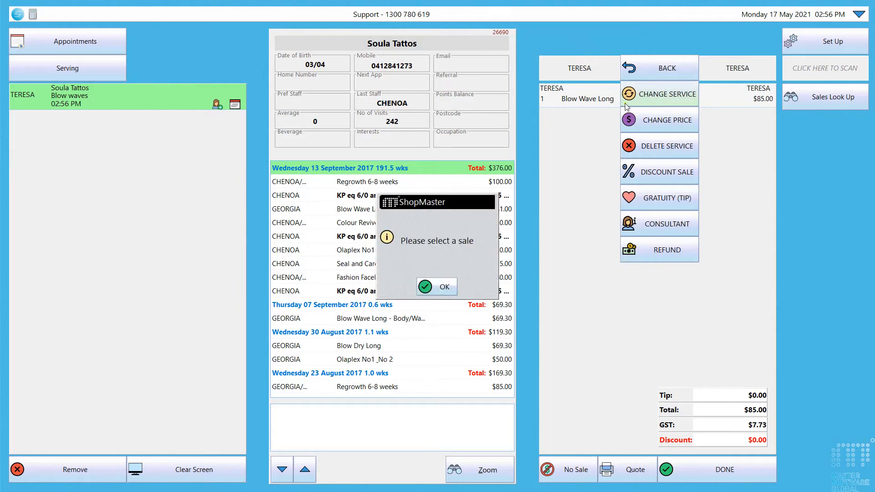
left_click(445, 288)
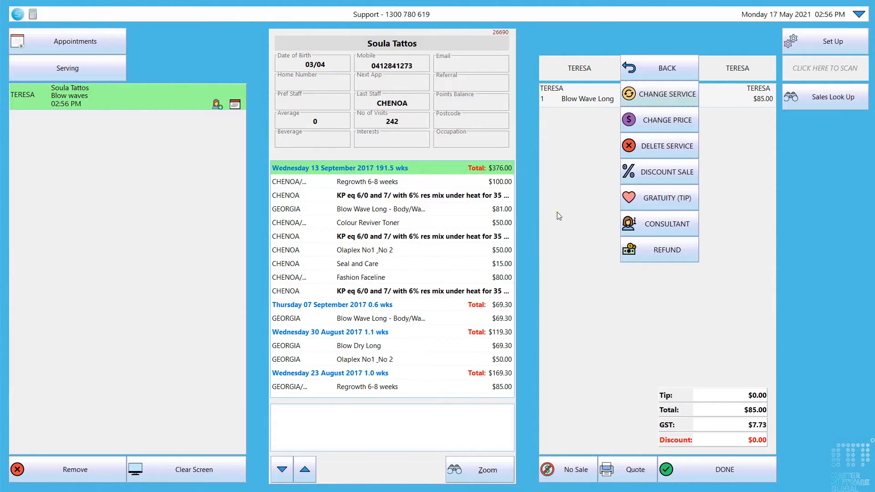
left_click(585, 108)
left_click(637, 74)
left_click(637, 74)
left_click(657, 99)
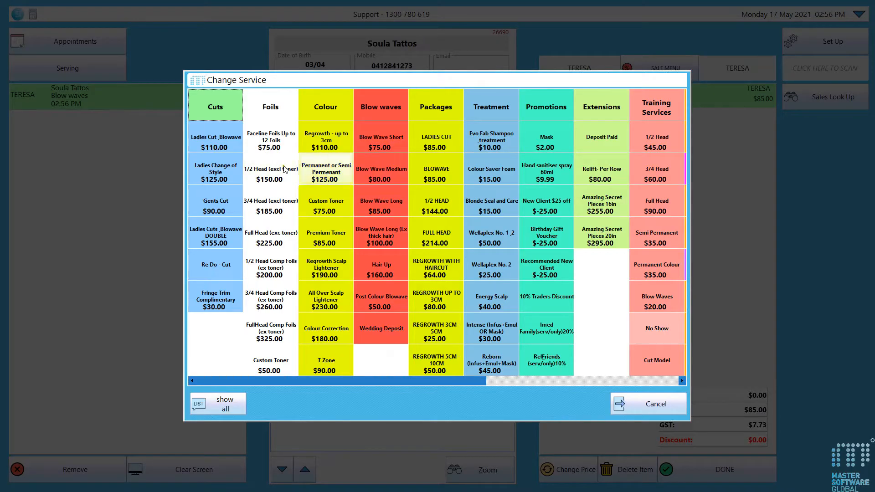
left_click(273, 141)
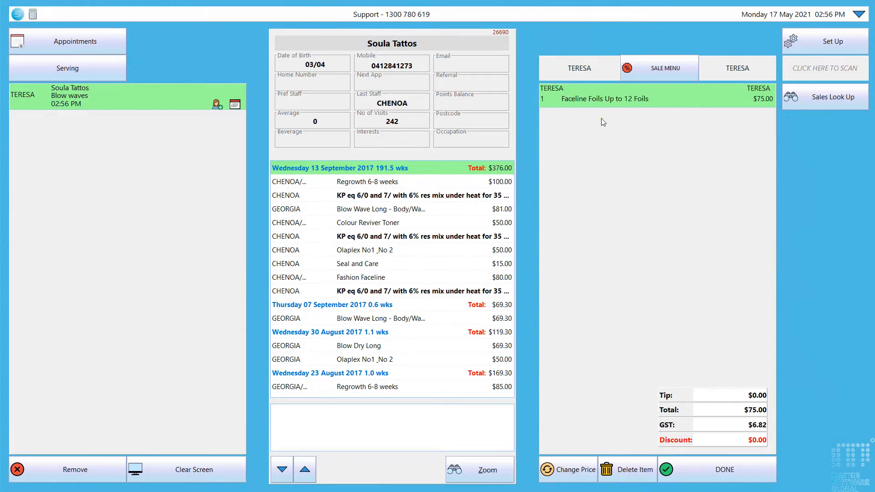
- Check the booking in the appointment book, then reload the waiting client's sale
left_click(103, 45)
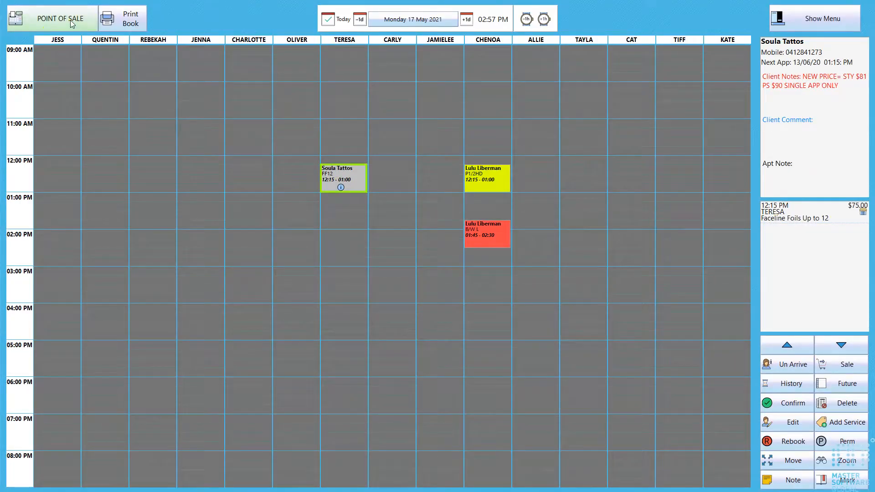
left_click(55, 19)
left_click(180, 102)
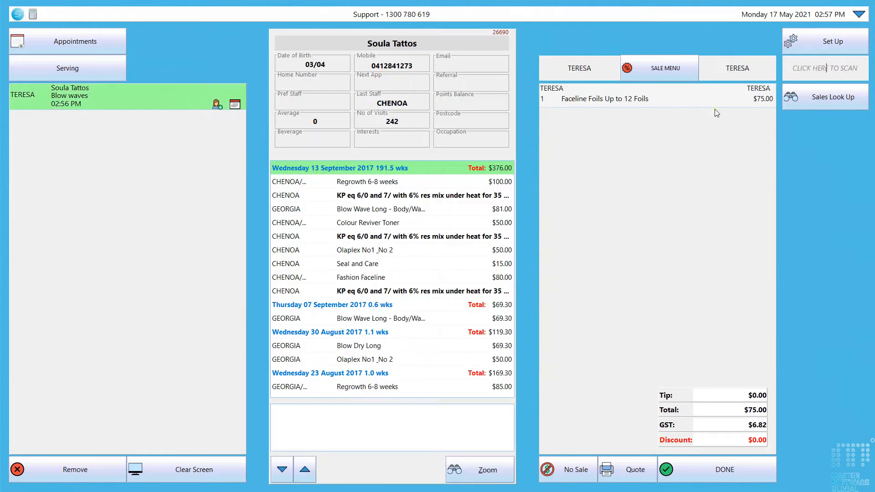
- Add Permanent or Semi Permenant, Blow Wave Long and three Fabuloso Colour Boost products
left_click(816, 100)
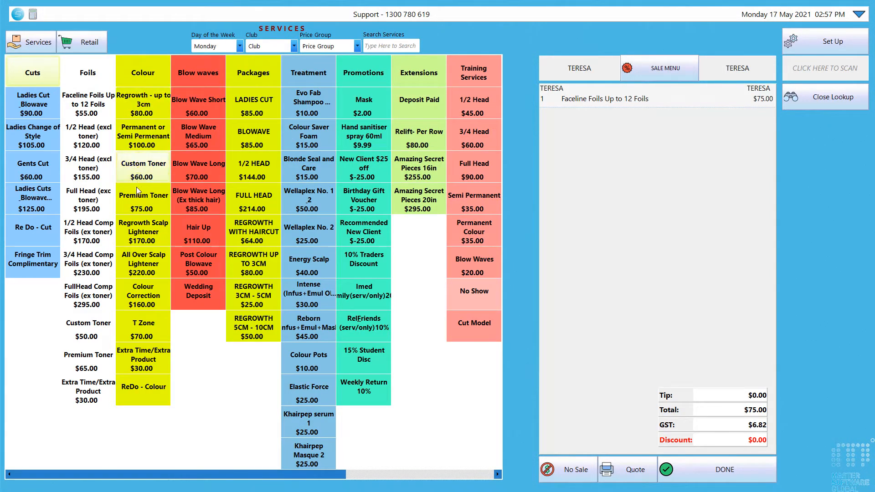
left_click(143, 136)
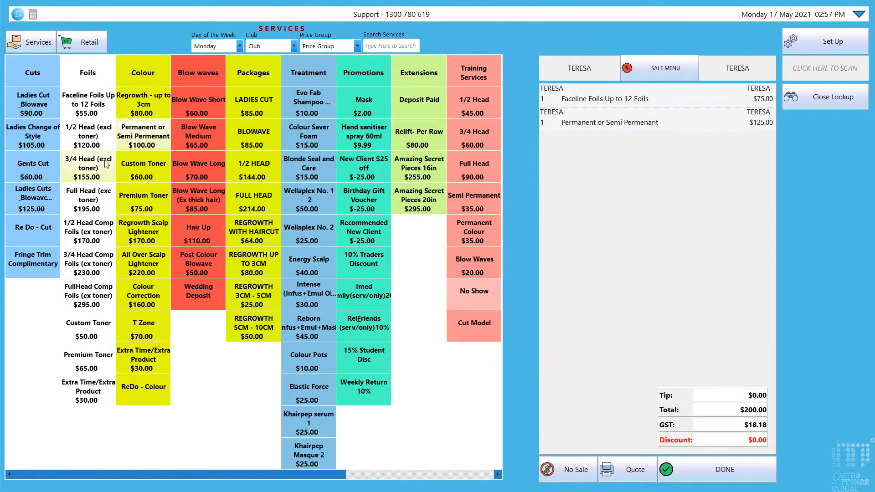
left_click(200, 177)
left_click(87, 42)
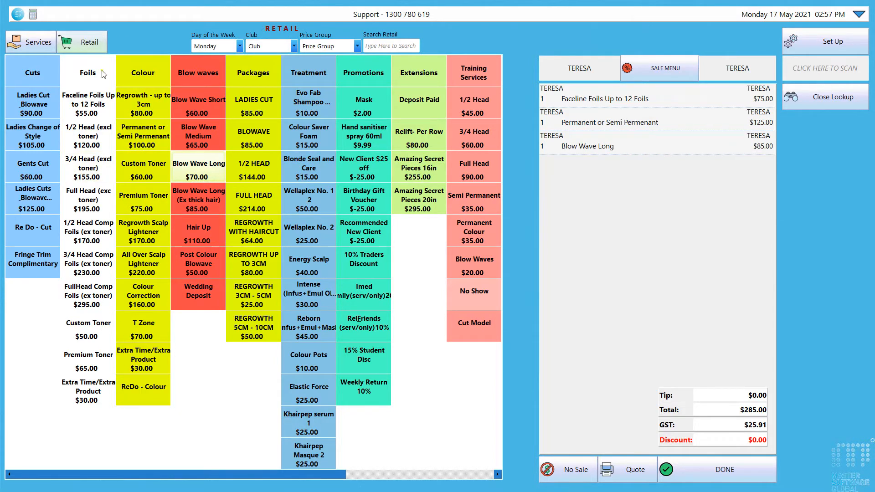
left_click(141, 138)
left_click(149, 201)
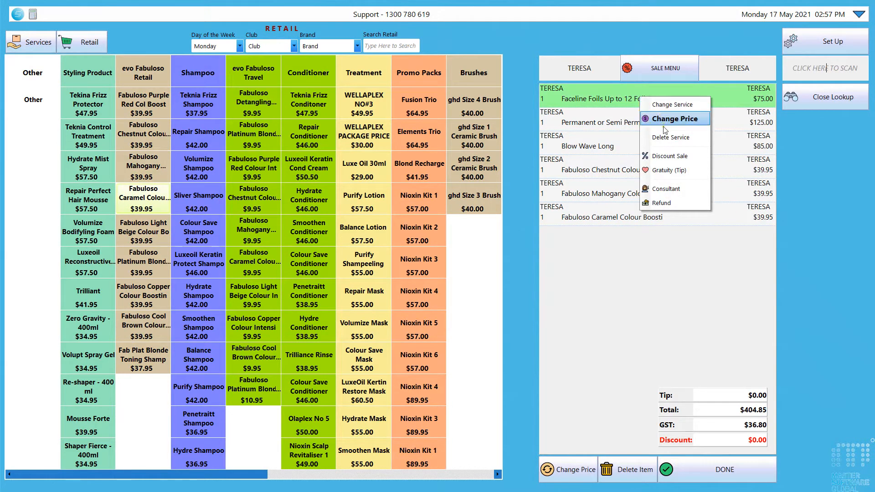
- Apply a 50% discount to the entire sale
left_click(678, 156)
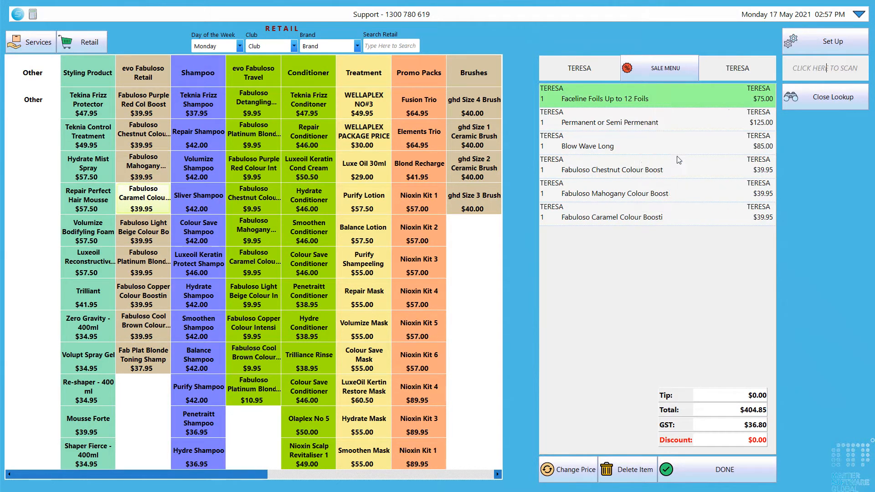
left_click(414, 271)
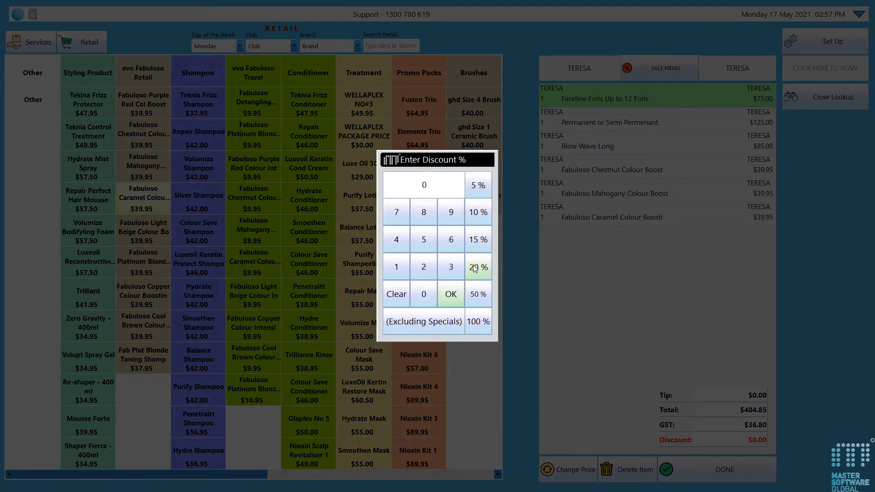
left_click(423, 242)
left_click(424, 293)
left_click(449, 294)
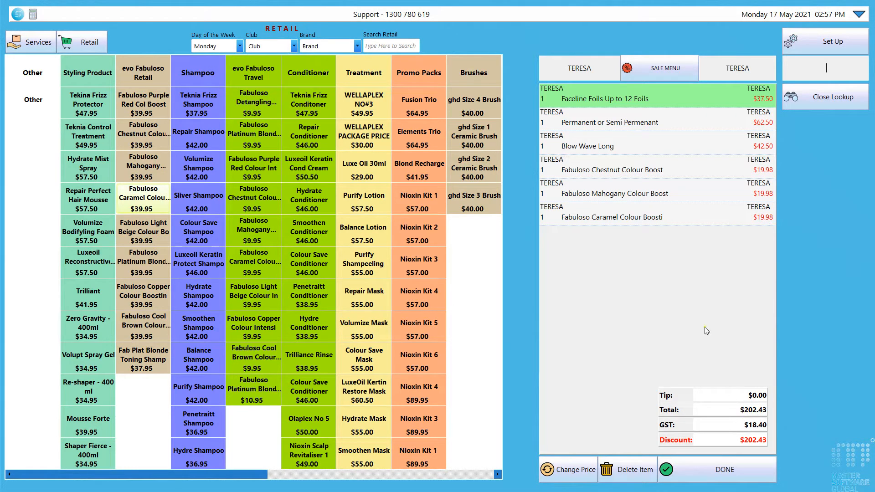
- Change the Permanent or Semi Permenant line's price to $20.00
right_click(633, 124)
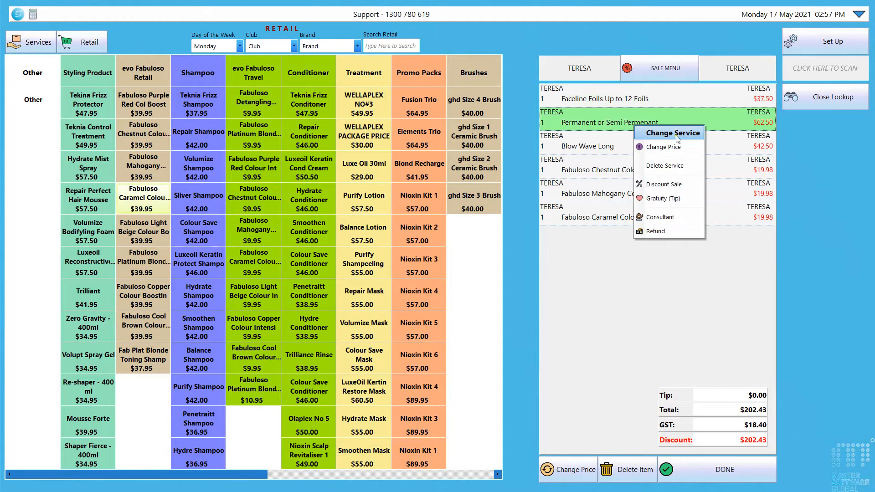
left_click(669, 147)
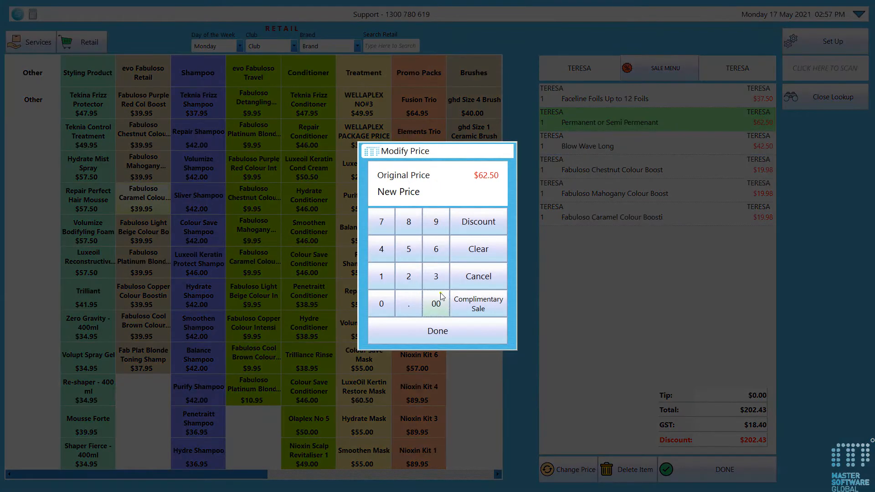
left_click(413, 278)
left_click(382, 303)
left_click(433, 331)
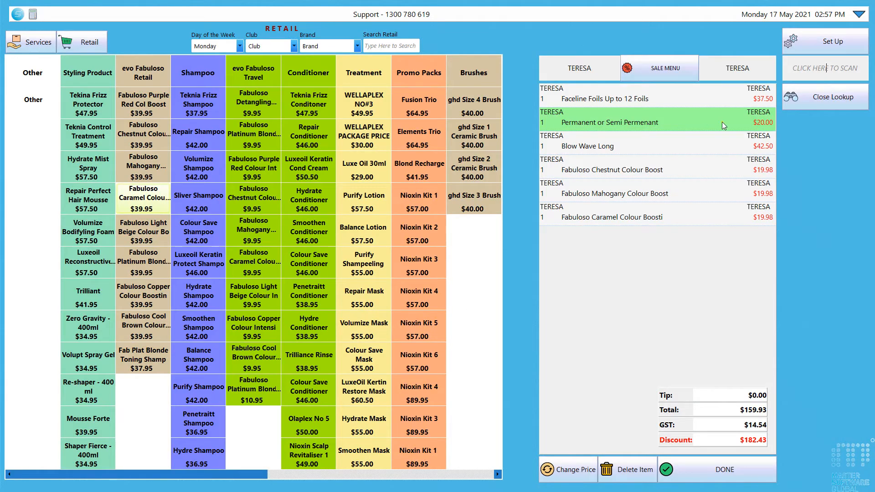
left_click(657, 74)
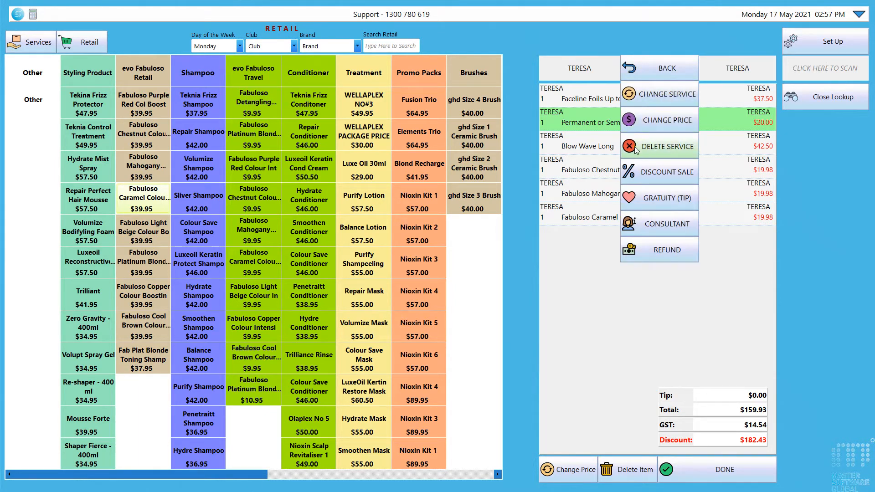
- Delete the Fabuloso Chestnut and Mahogany Colour Boost lines, confirming each removal
left_click(596, 171)
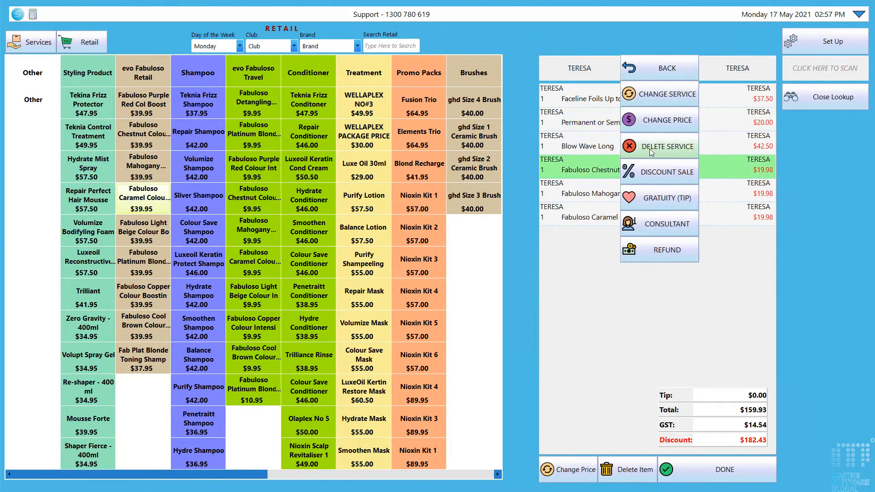
left_click(650, 148)
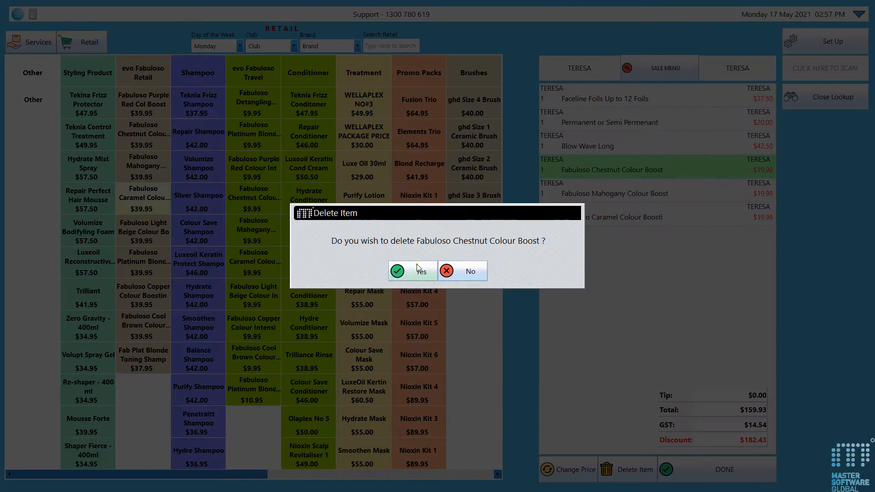
left_click(417, 270)
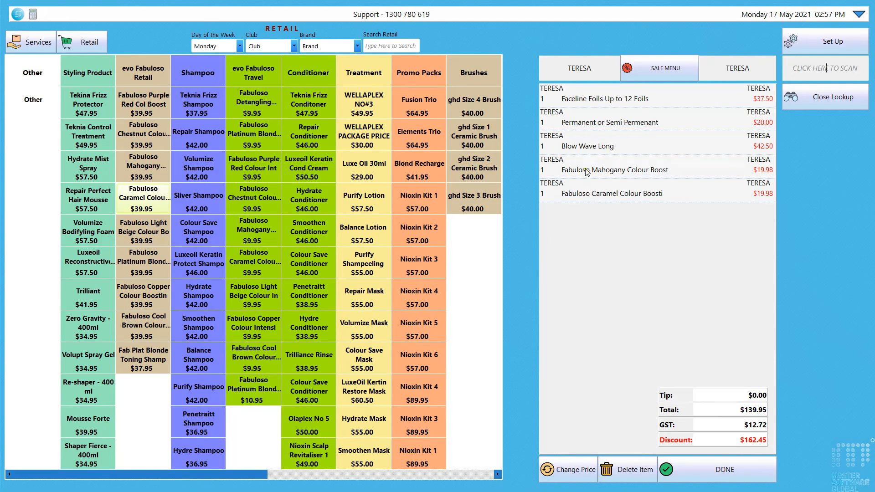
left_click(592, 164)
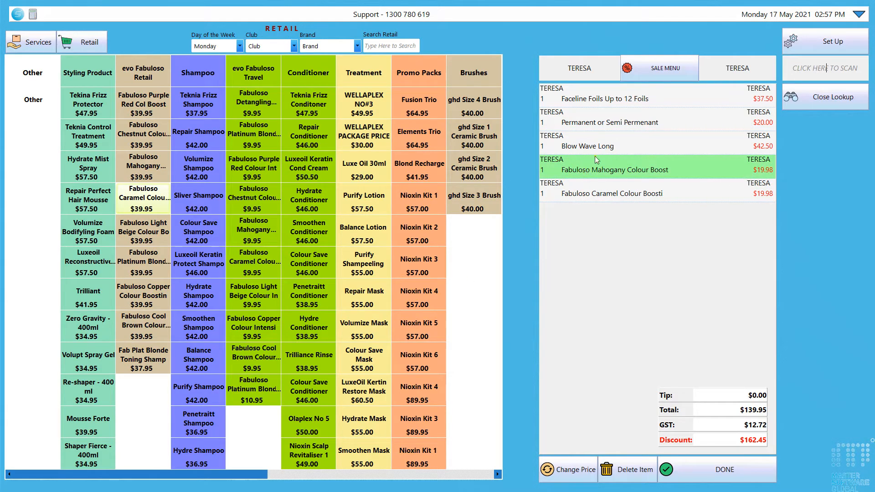
left_click(672, 73)
left_click(673, 150)
left_click(411, 263)
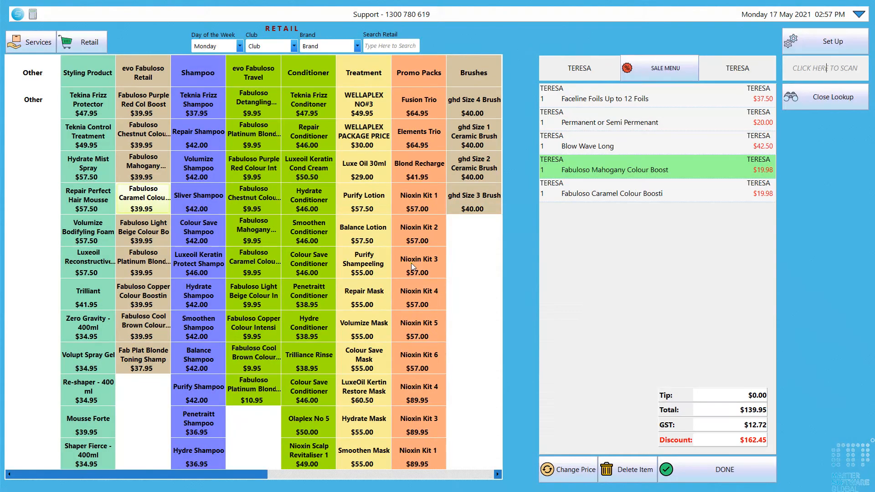
- Try deleting the Faceline Foils service and dismiss the warning that services can't be deleted
left_click(636, 97)
left_click(657, 71)
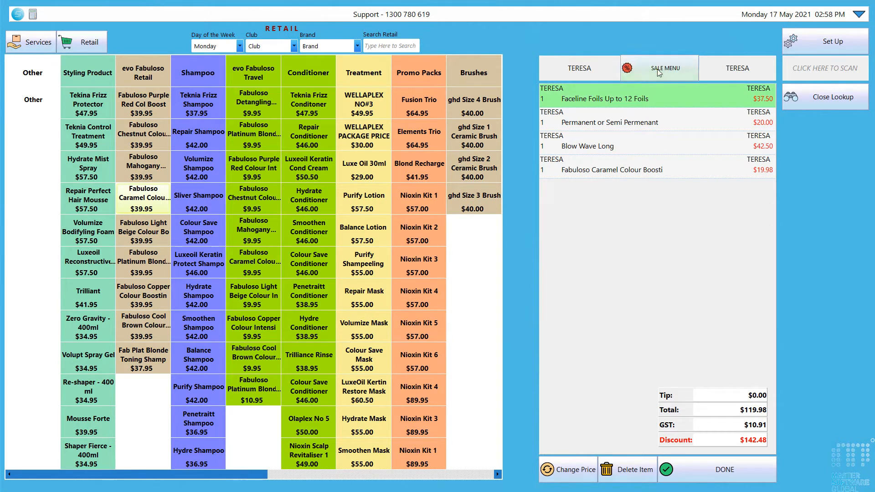
left_click(662, 146)
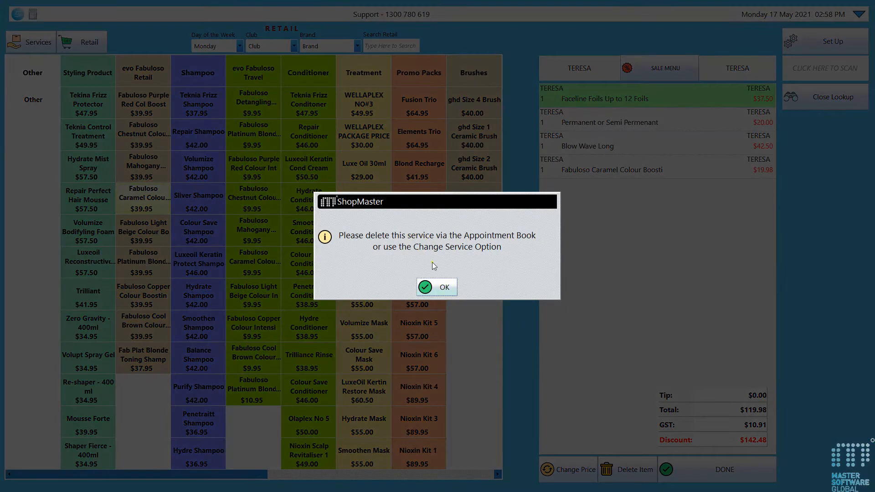
left_click(433, 287)
- Close the product lookup, view the client's booking, then reload her sale and select Faceline Foils
left_click(803, 97)
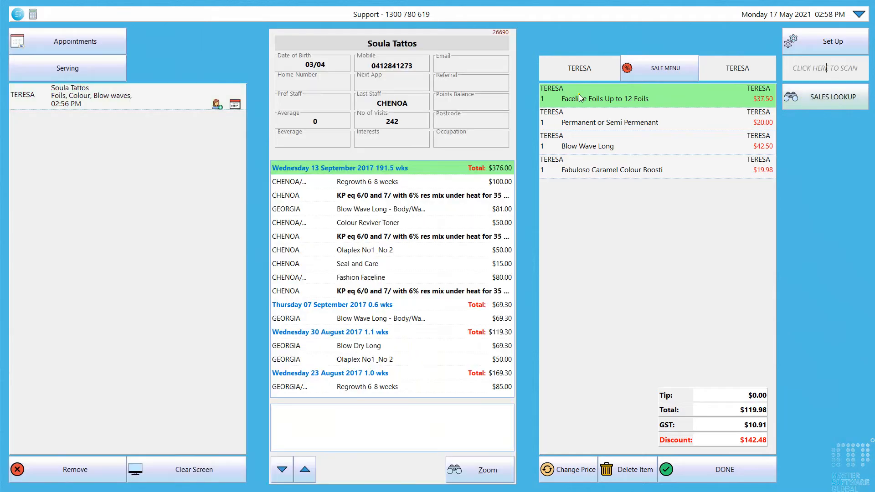
left_click(95, 46)
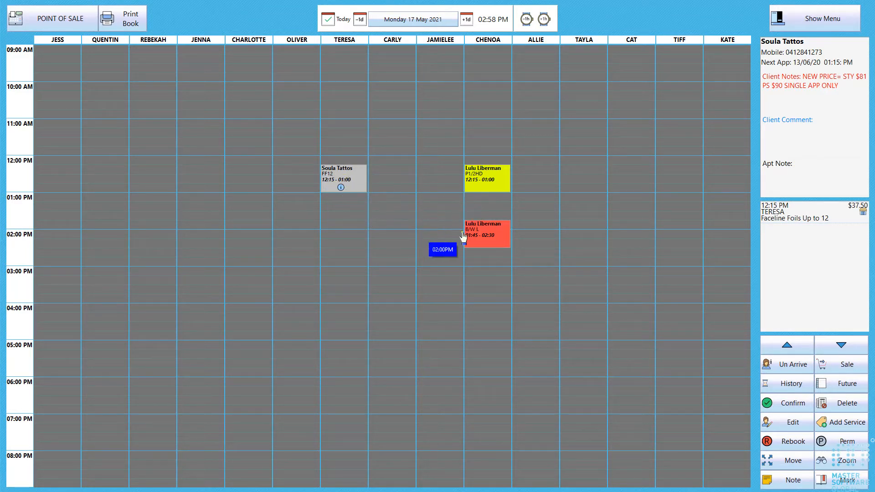
left_click(341, 183)
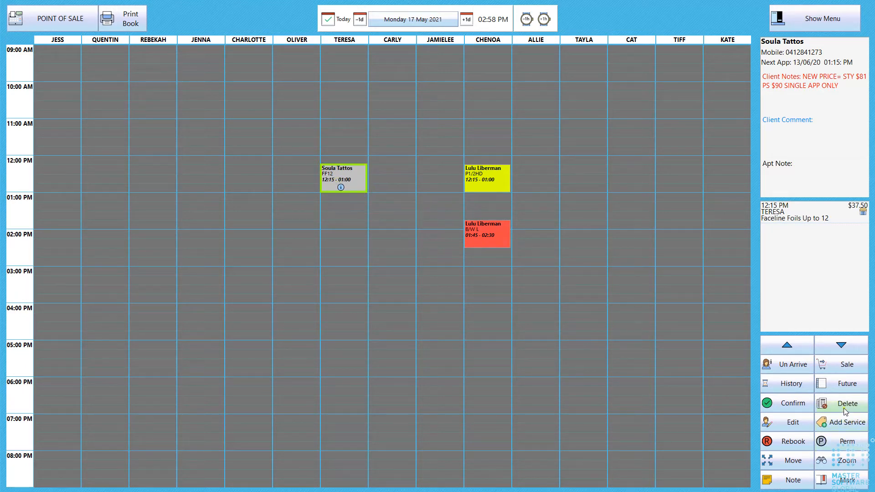
left_click(50, 23)
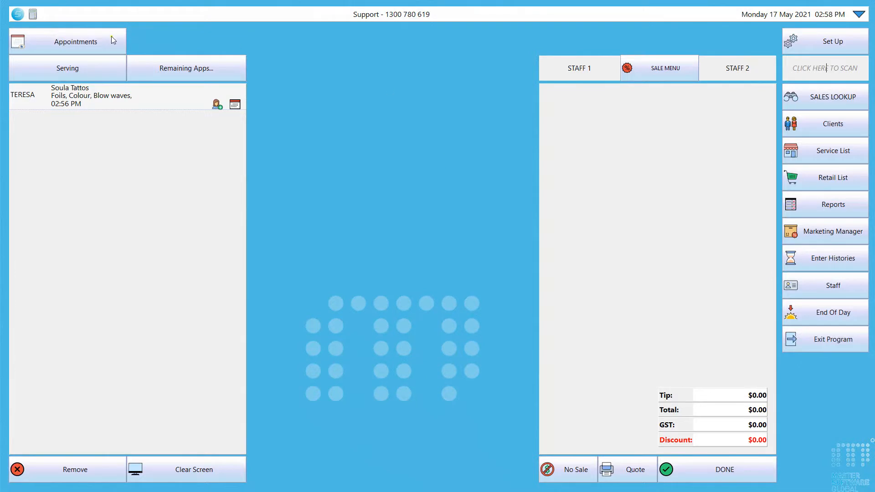
left_click(125, 105)
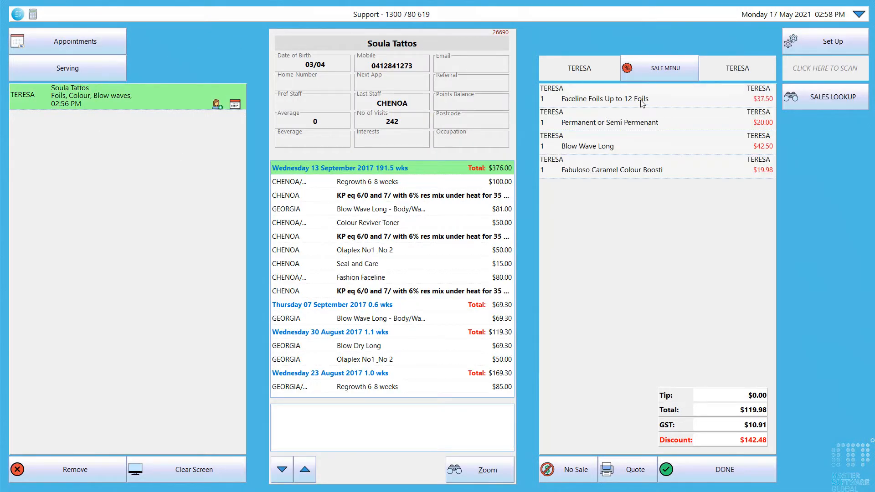
left_click(642, 104)
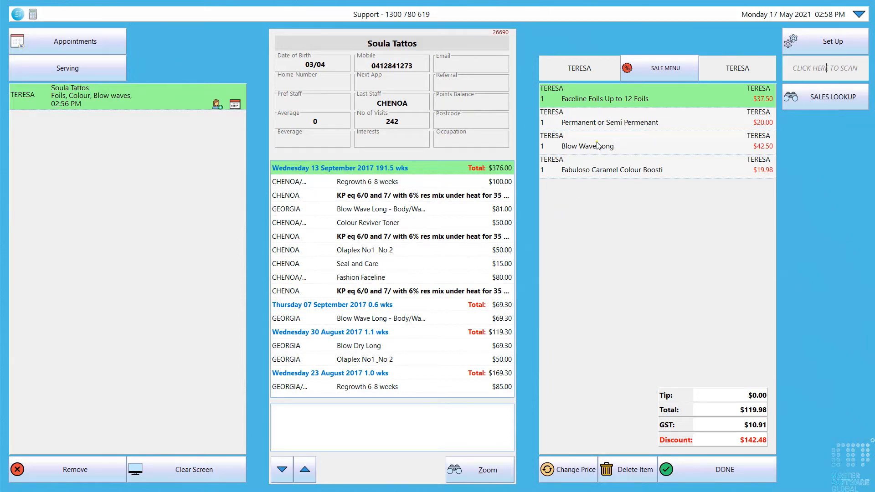
right_click(644, 98)
- Change the Faceline Foils line's service to 1/2 Head (excl toner), priced $150.00
left_click(657, 73)
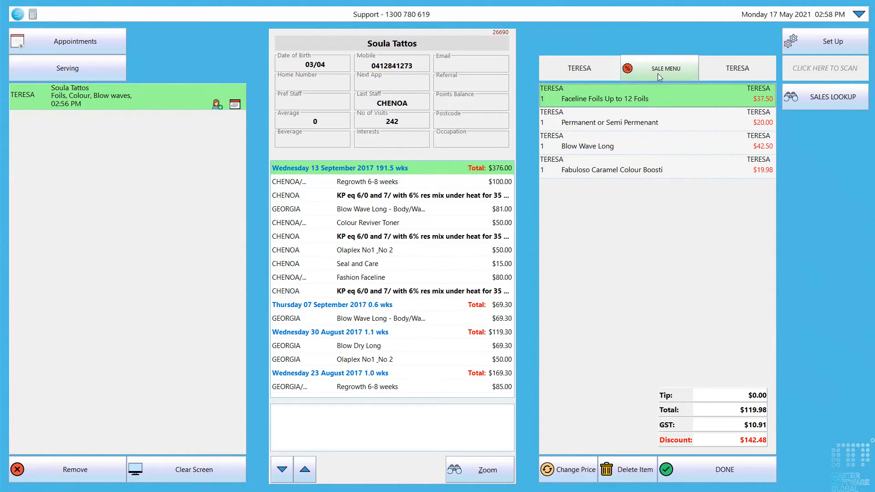
left_click(657, 73)
left_click(666, 98)
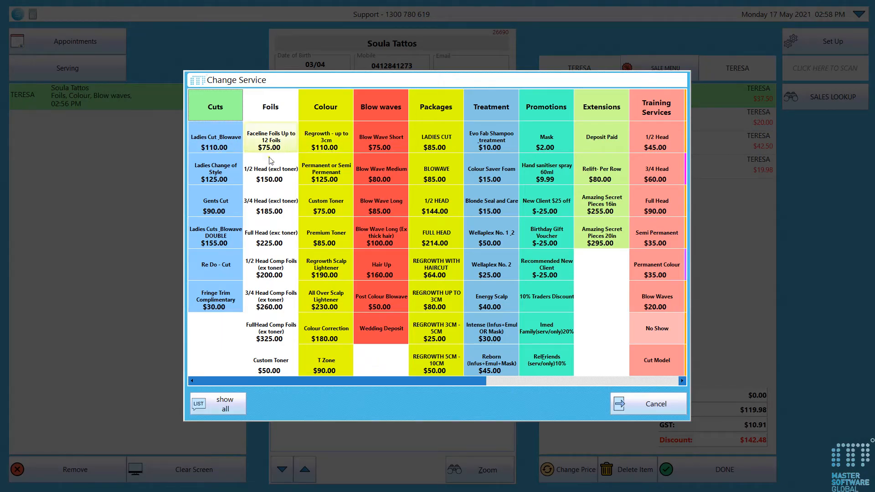
left_click(275, 179)
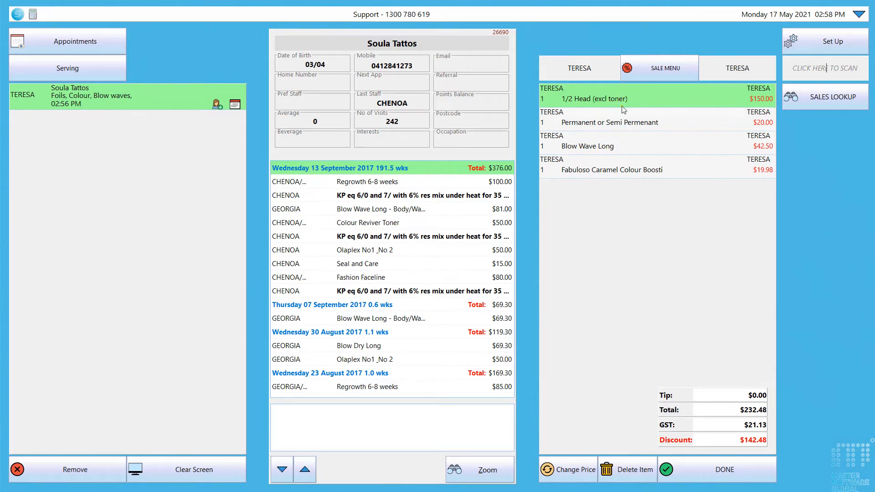
right_click(664, 94)
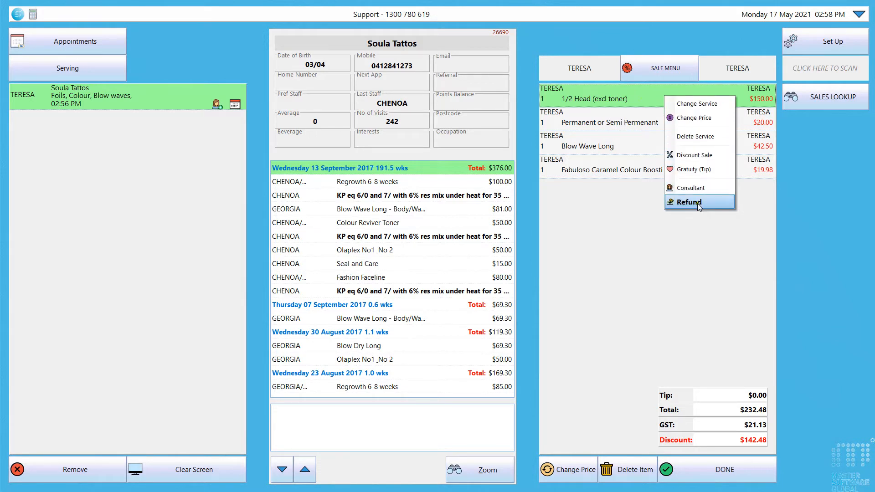
left_click(657, 72)
left_click(658, 71)
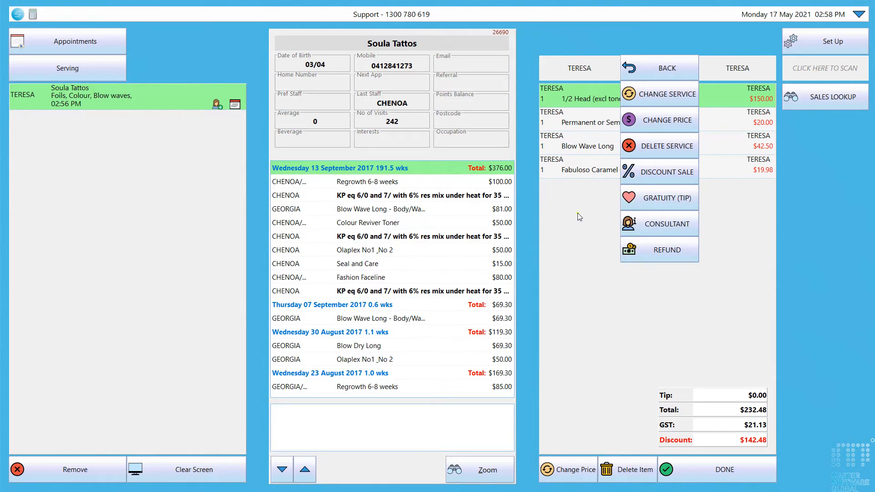
left_click(571, 230)
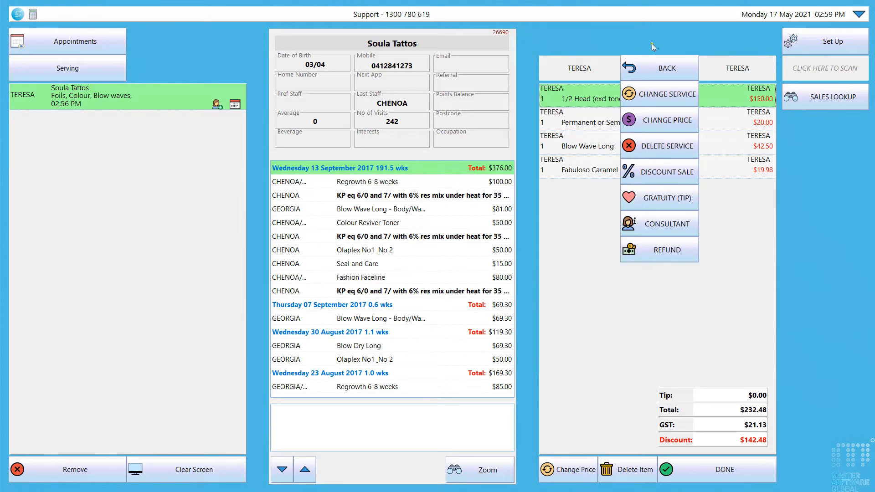
left_click(643, 63)
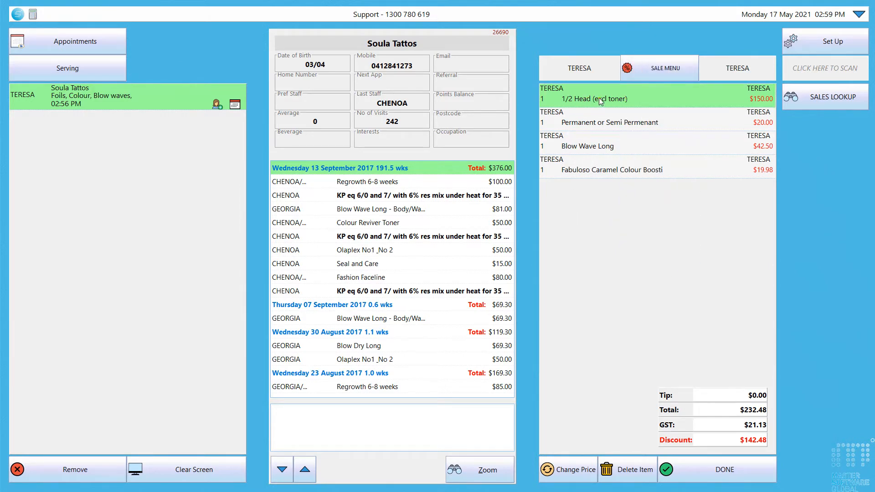
- Add another staff member to the list and log them in for the item change
left_click(584, 70)
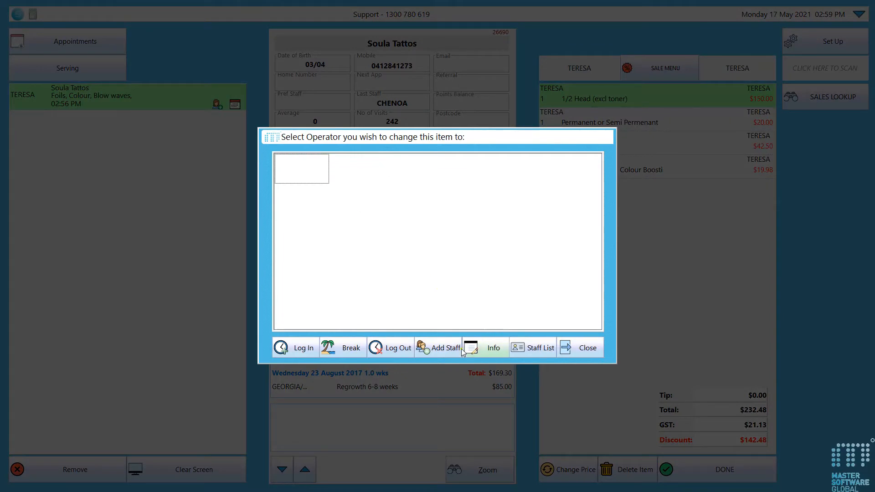
left_click(426, 349)
left_click(413, 202)
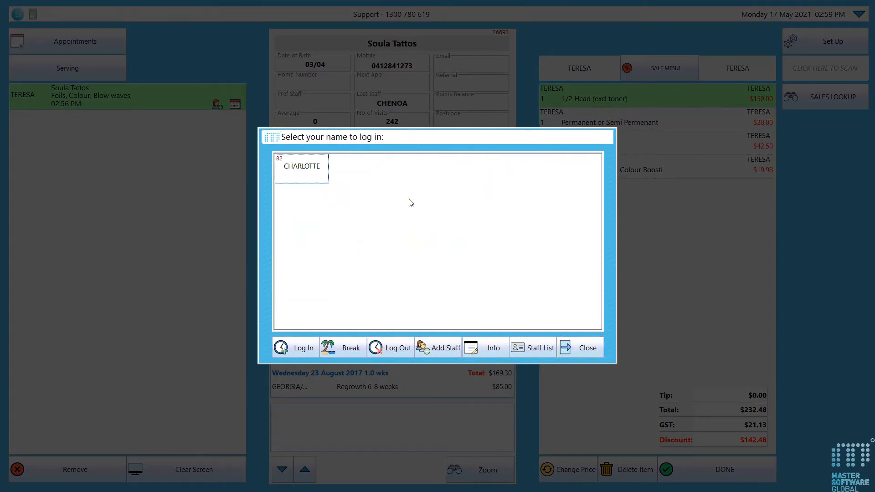
left_click(299, 172)
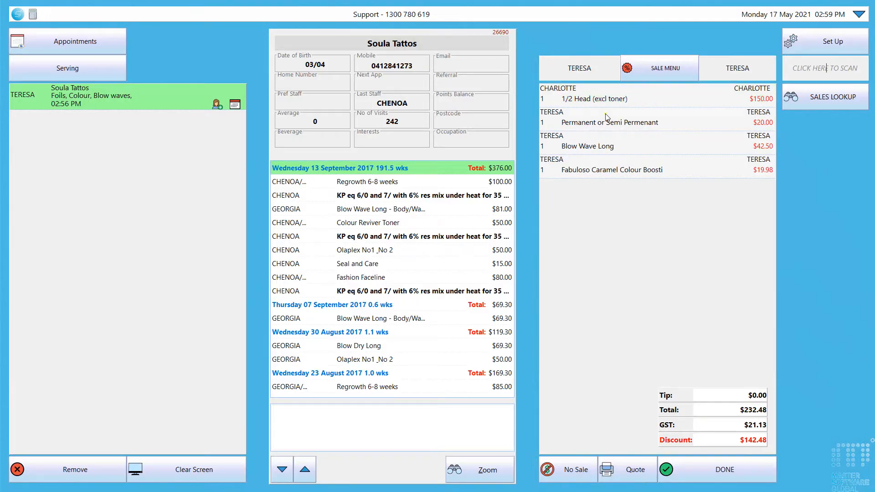
- Assign the 1/2 Head (excl toner) line to a different stylist and confirm with their login
left_click(673, 105)
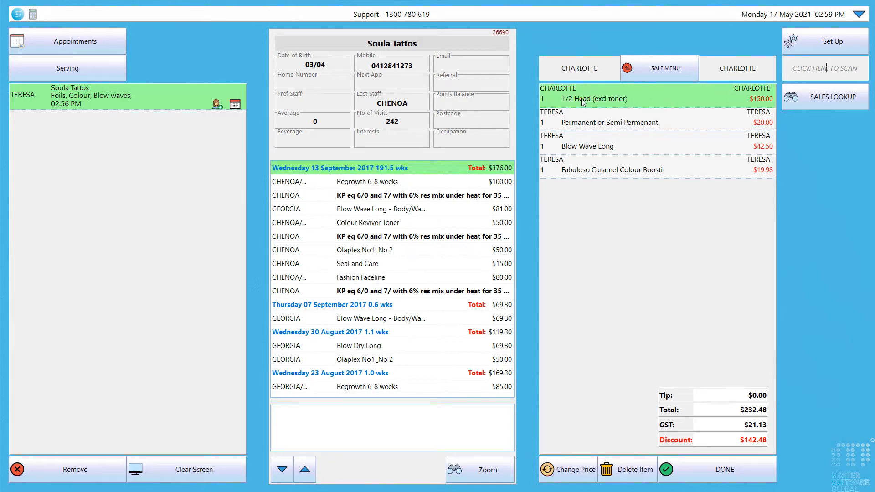
left_click(745, 70)
left_click(438, 348)
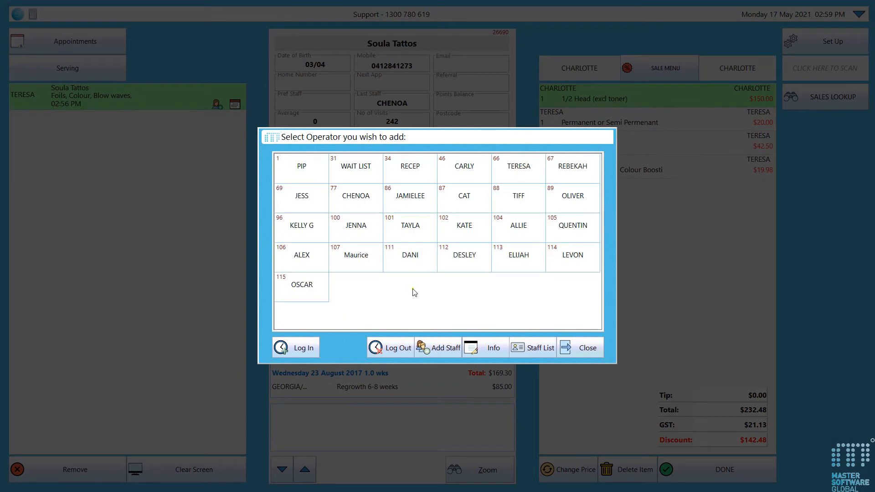
left_click(359, 210)
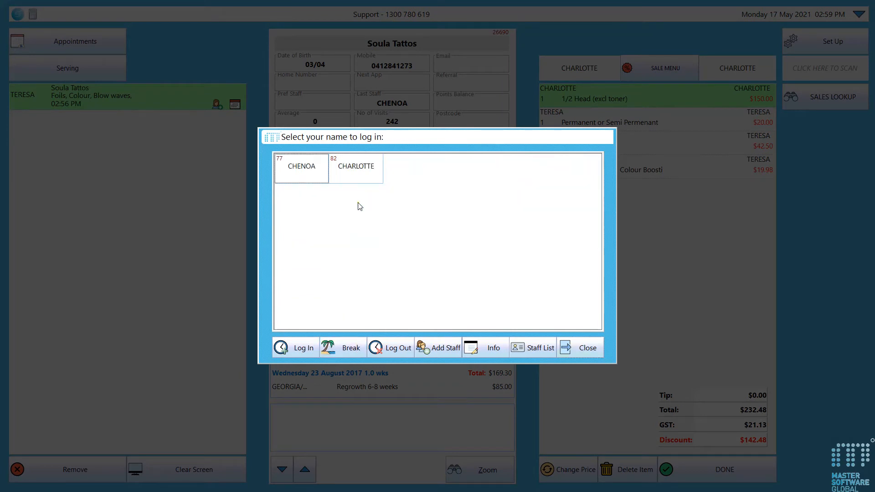
left_click(293, 175)
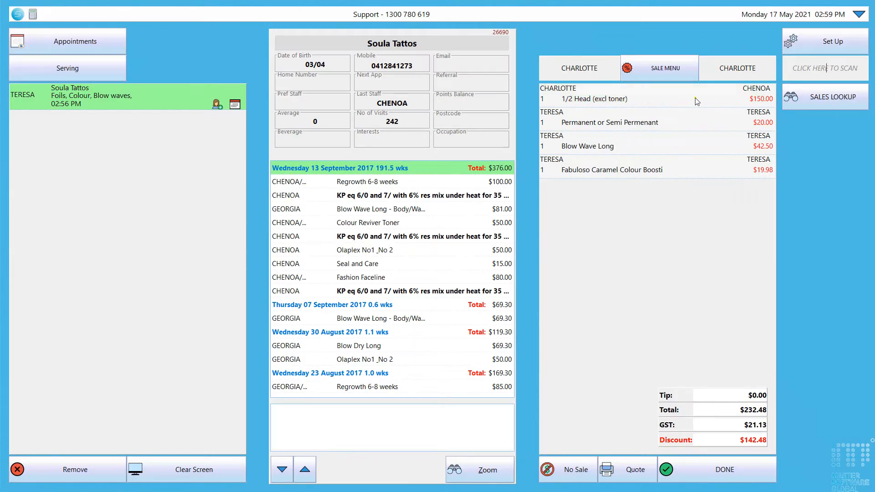
left_click(678, 100)
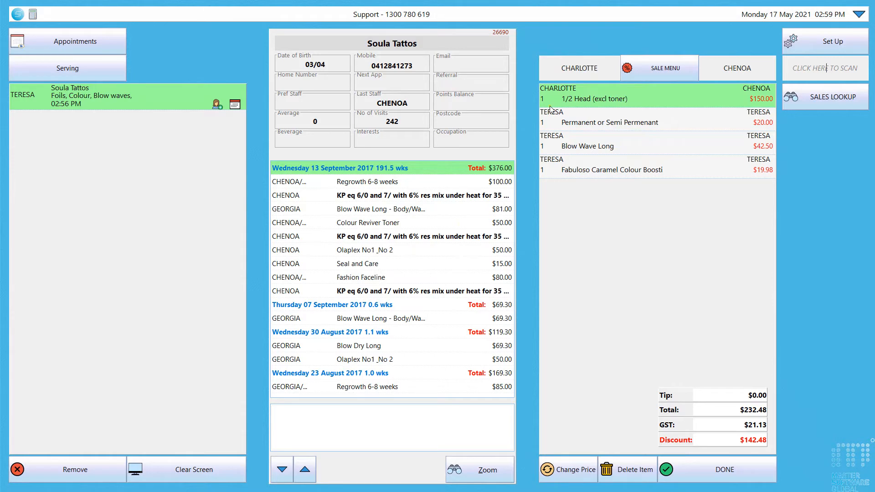
left_click(99, 41)
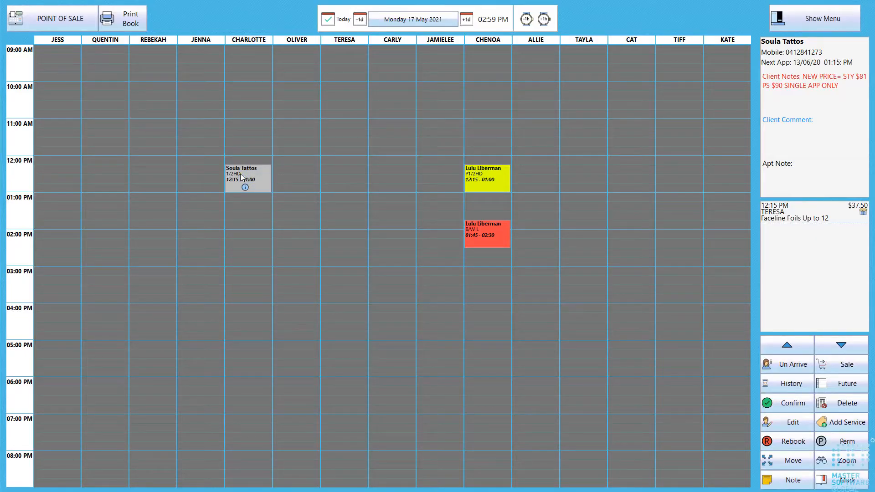
- Reload the client's waiting four-item $232.48 sale at point of sale and bring up the services lookup
left_click(60, 18)
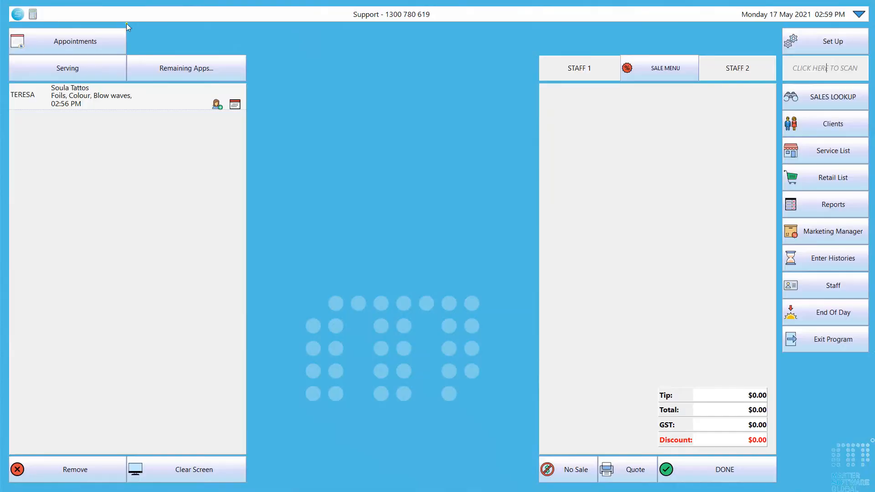
left_click(158, 106)
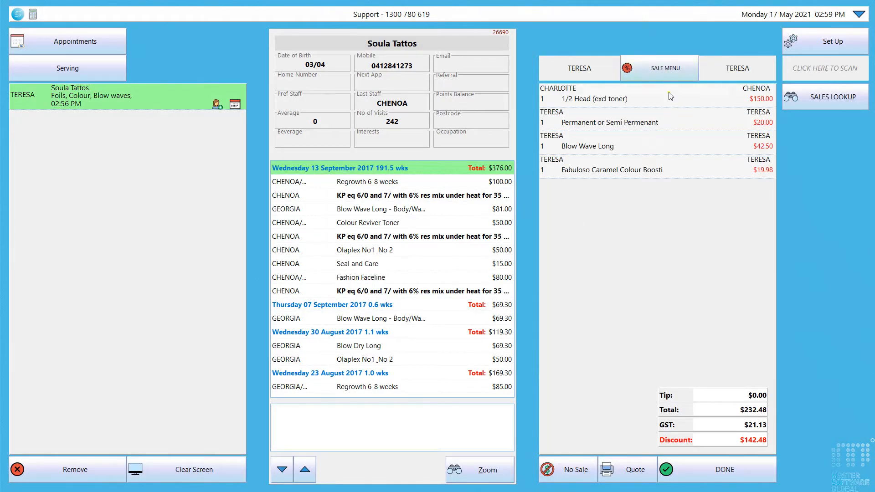
left_click(824, 106)
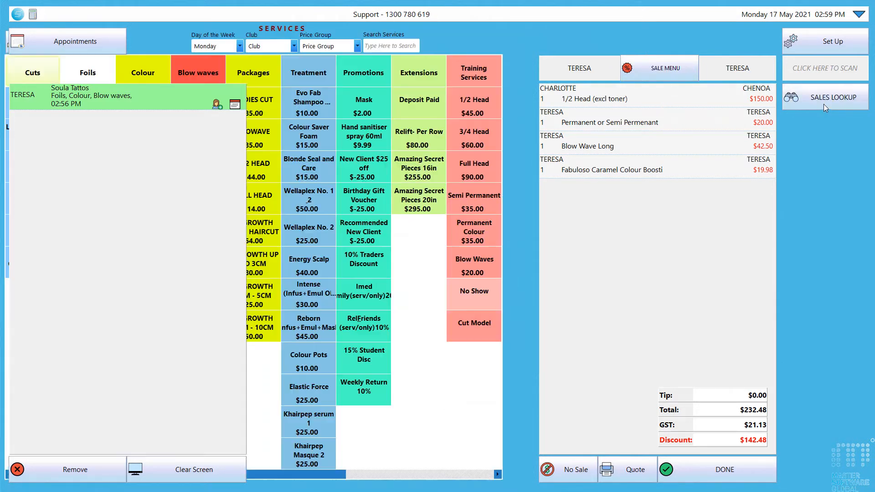
- Browse retail products, checking the day-of-week and club filters without changing them, then close the lookup
left_click(91, 42)
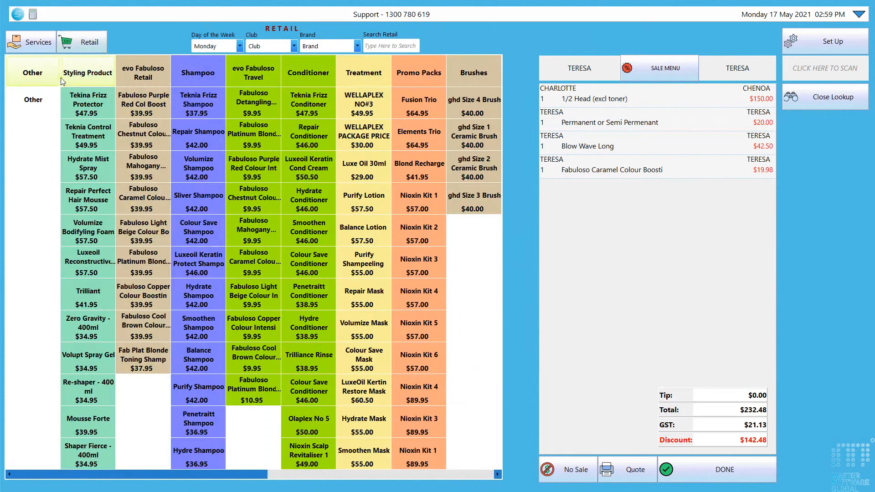
left_click(240, 46)
left_click(240, 46)
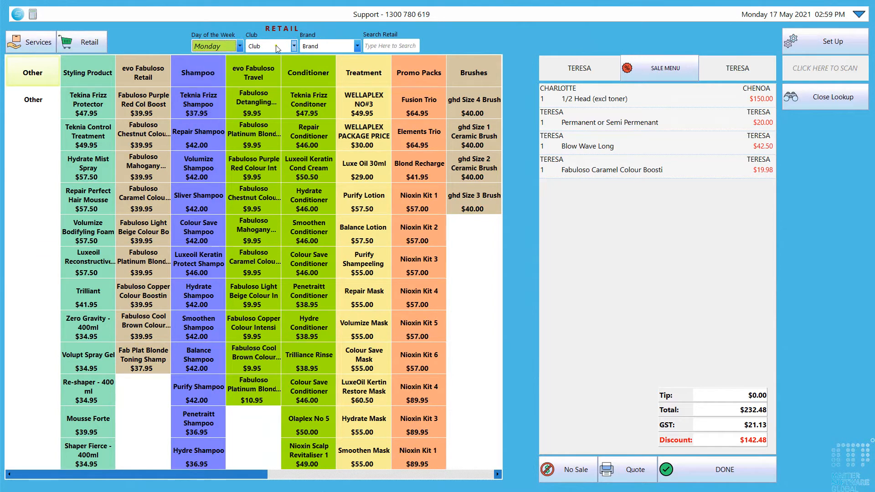
left_click(294, 46)
left_click(294, 46)
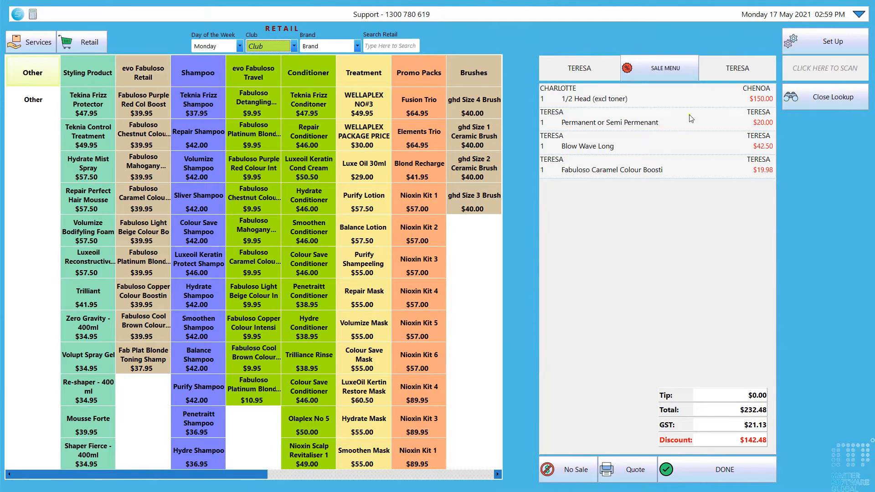
left_click(811, 101)
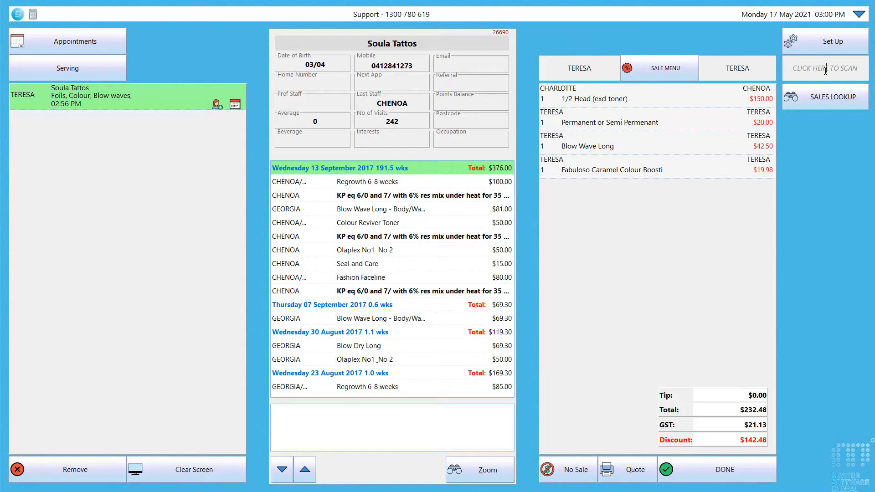
- Add a $42.00 Repair Shampoo from Retail, raising the total to $274.48, and proceed to payment
left_click(806, 102)
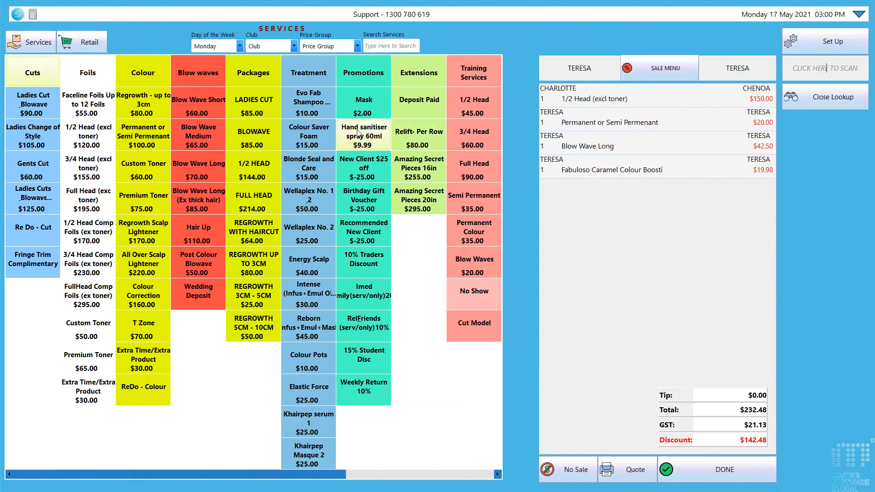
left_click(103, 45)
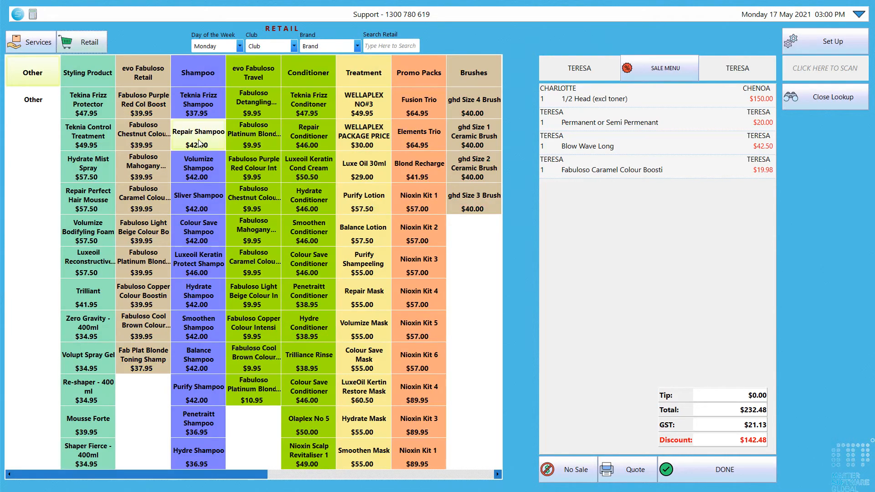
left_click(196, 144)
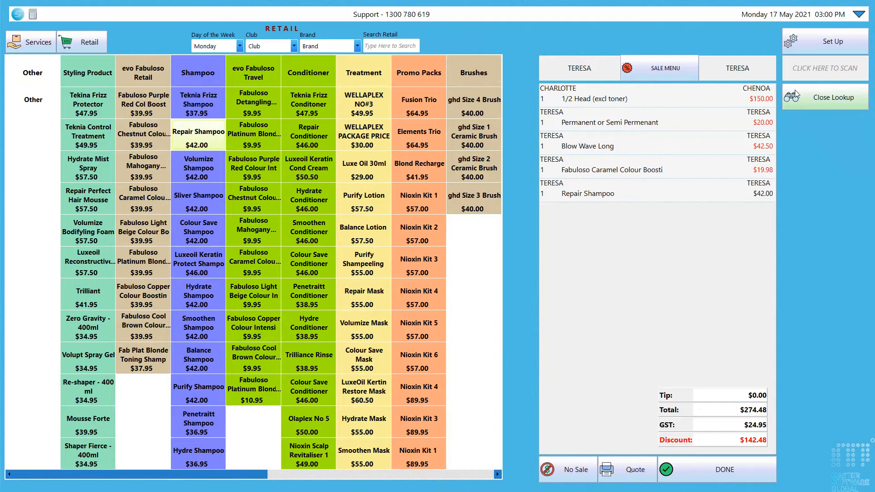
left_click(805, 74)
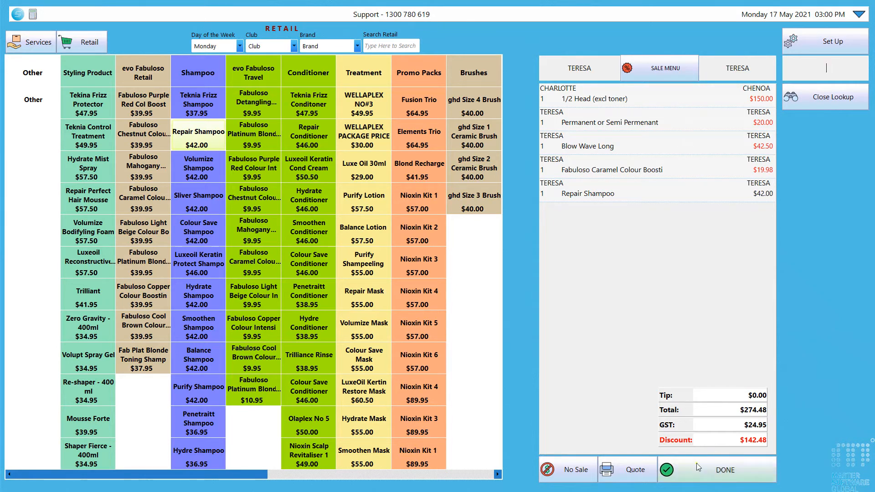
left_click(726, 473)
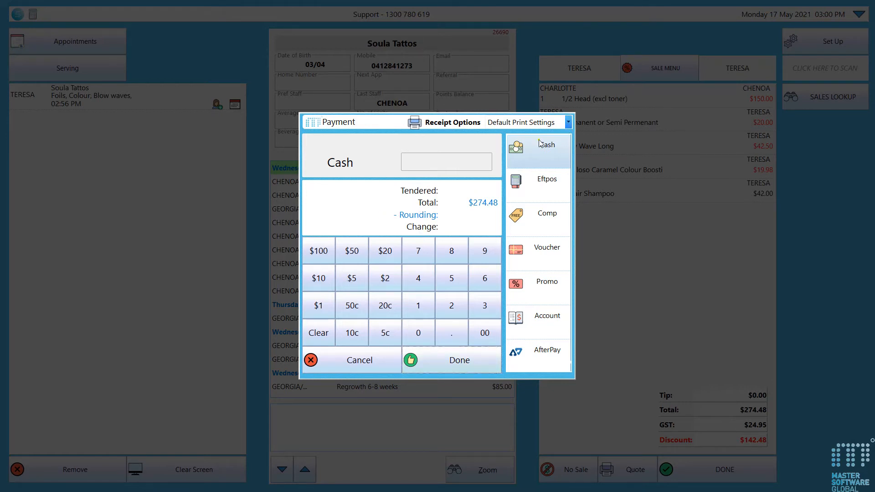
left_click(568, 123)
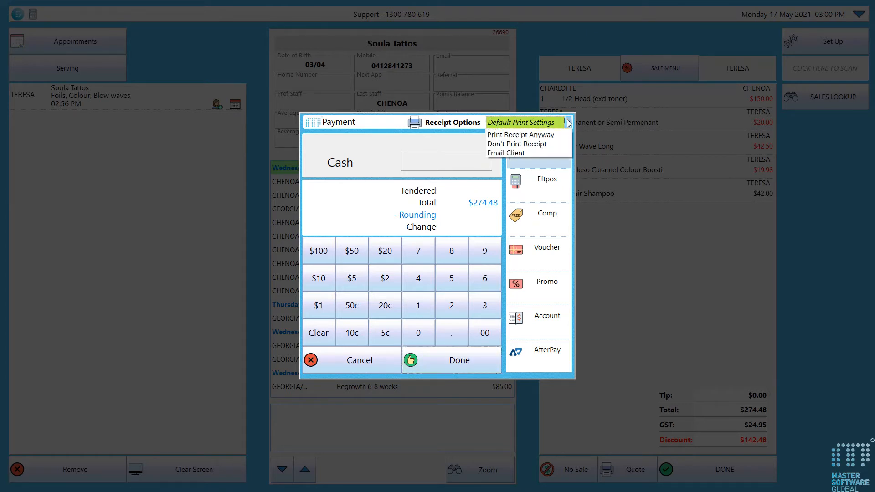
left_click(543, 144)
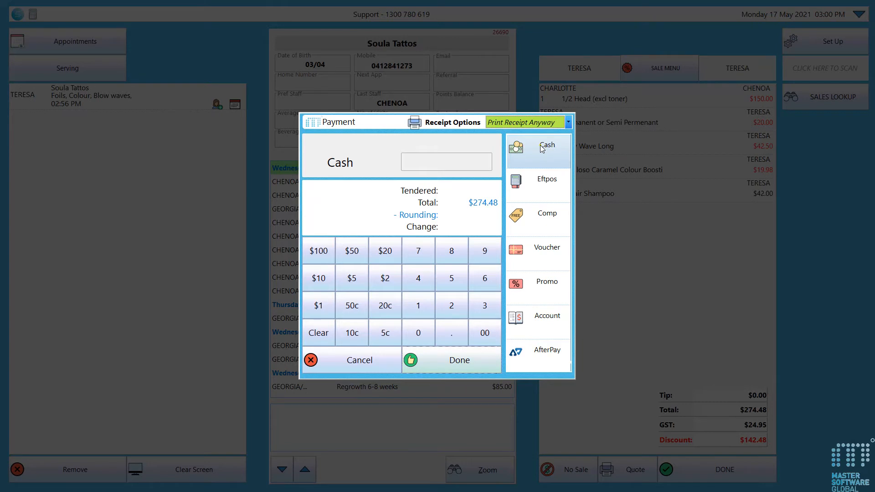
left_click(569, 123)
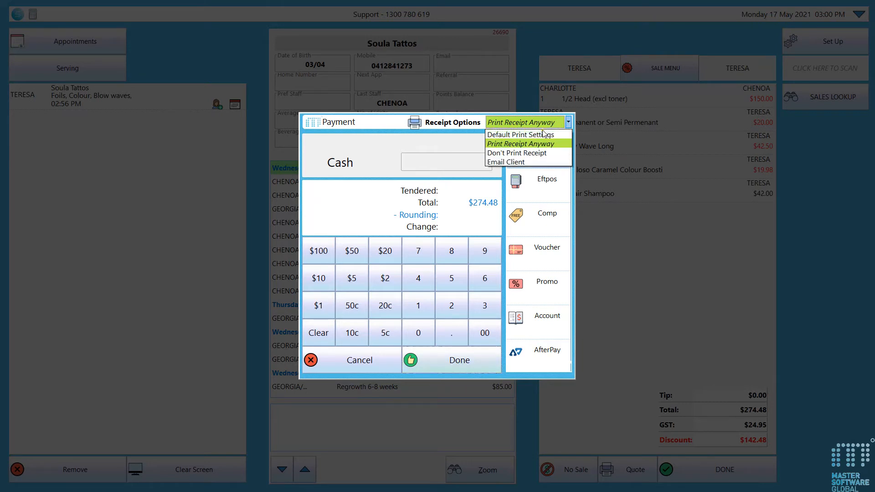
left_click(529, 163)
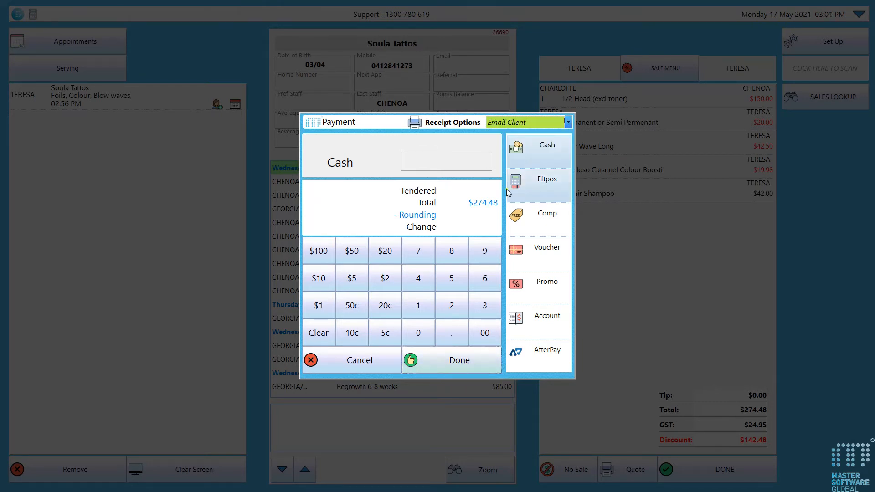
left_click(569, 123)
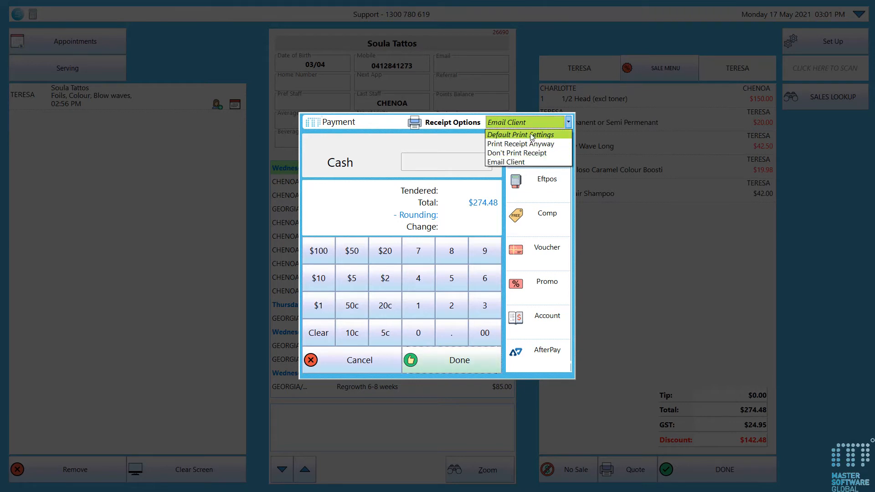
left_click(532, 136)
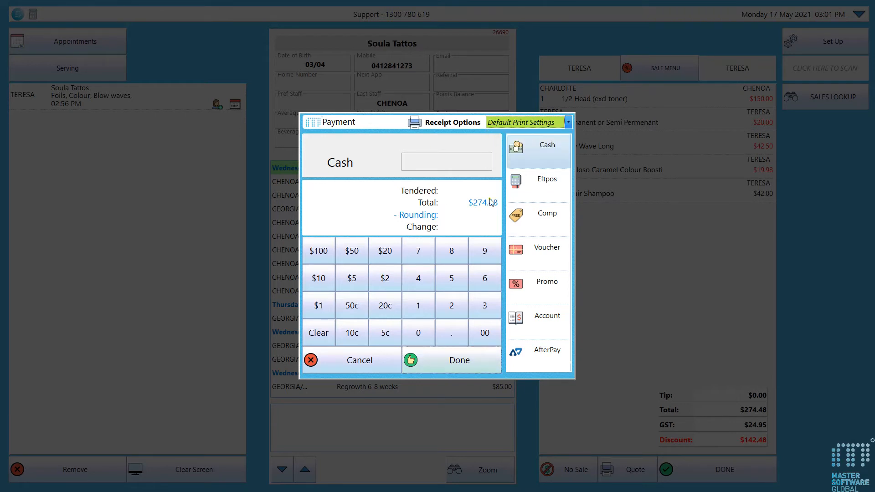
- Enter a $200.00 cash payment toward the $274.48 sale
left_click(531, 188)
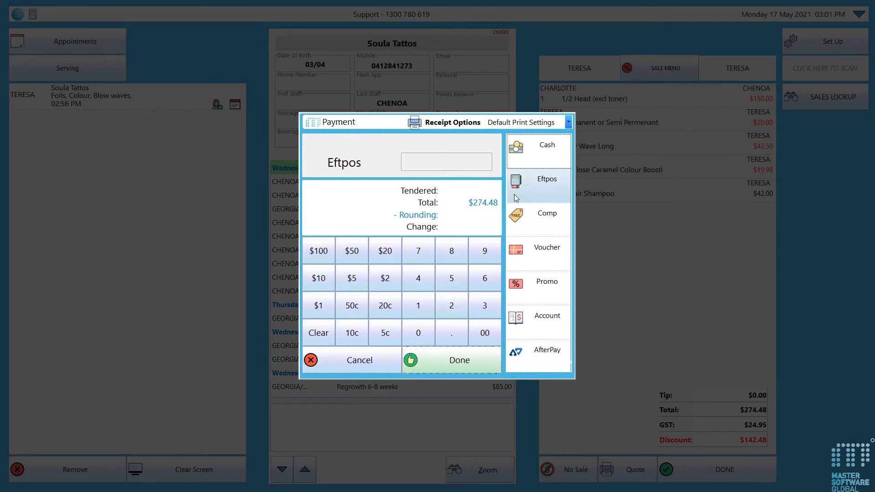
left_click(541, 155)
left_click(452, 305)
left_click(418, 332)
left_click(418, 335)
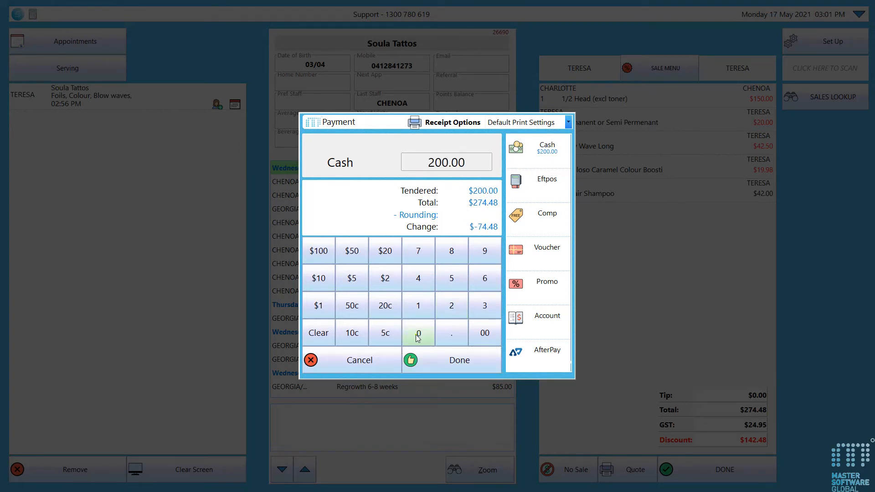
- Pay the remaining $74.48 by Eftpos and complete the sale
left_click(537, 185)
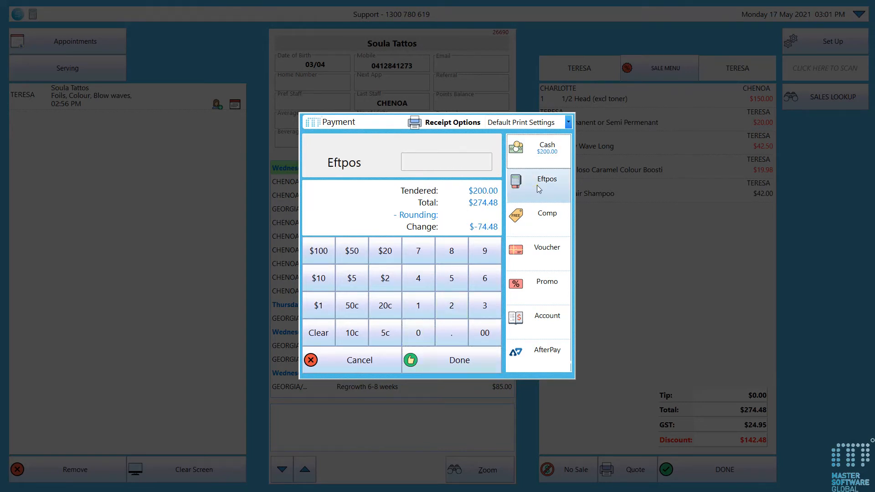
left_click(464, 366)
left_click(424, 259)
left_click(418, 278)
left_click(418, 278)
left_click(451, 251)
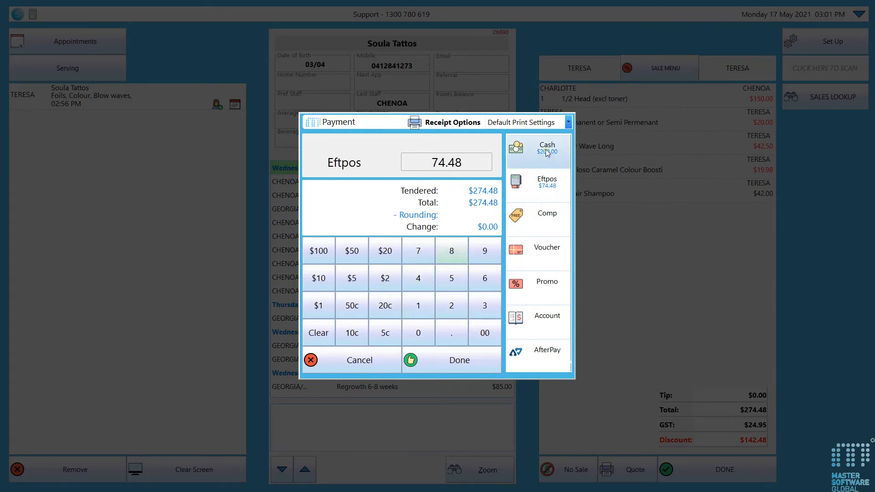
left_click(477, 356)
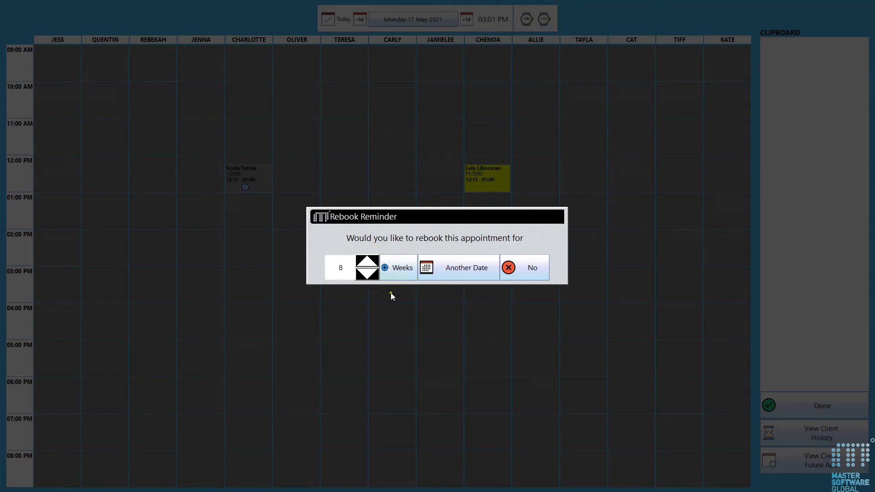
- Rebook the half-head service 6 weeks out, 10:00 Monday 28 June 2021, with the chosen stylist
left_click(449, 271)
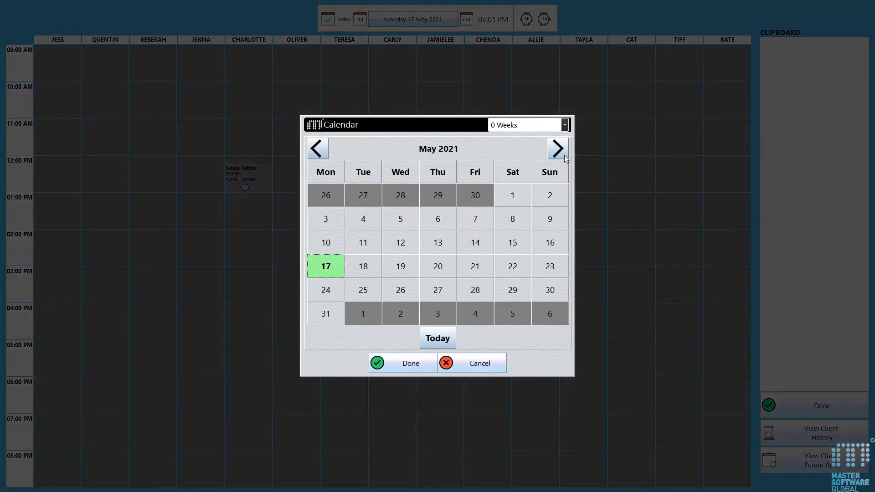
left_click(564, 128)
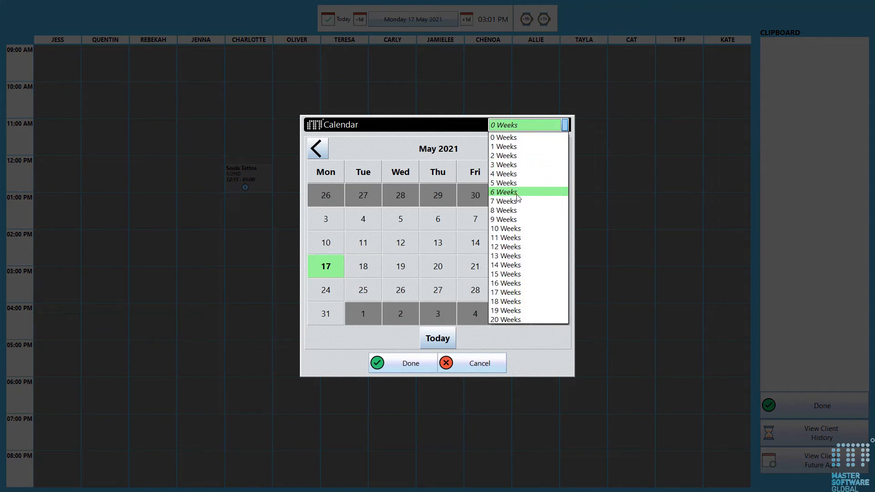
left_click(543, 191)
left_click(399, 370)
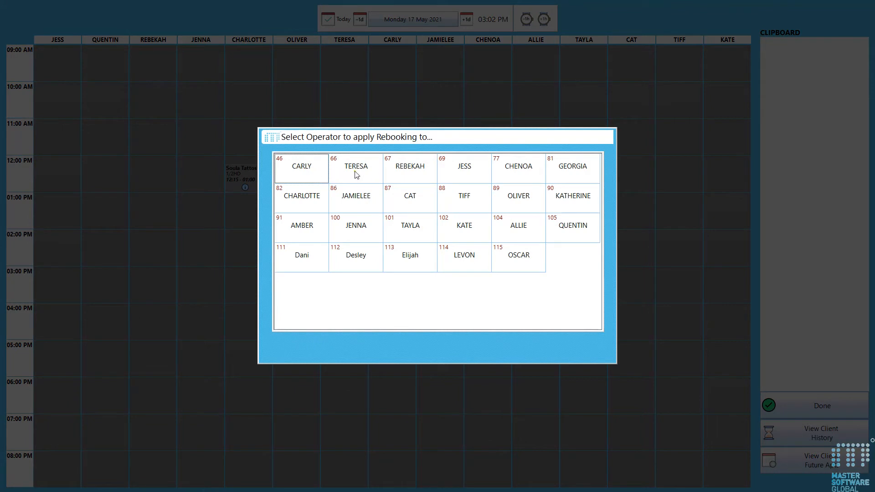
left_click(356, 174)
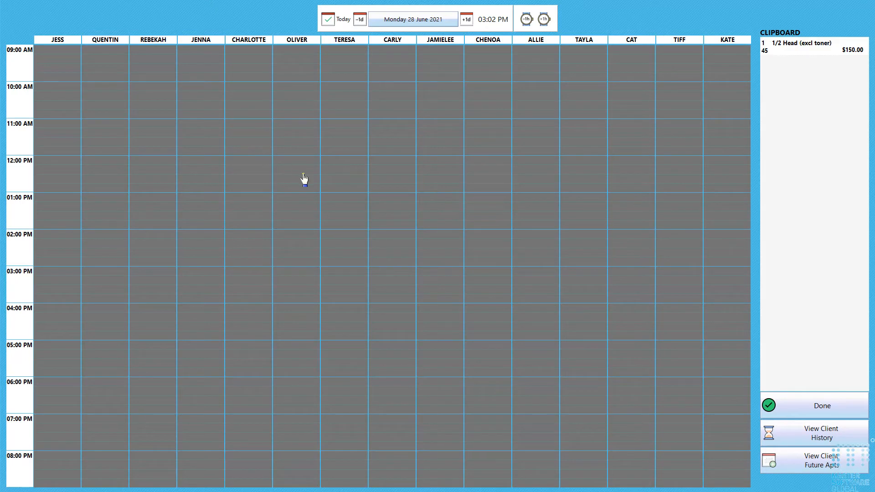
left_click(482, 96)
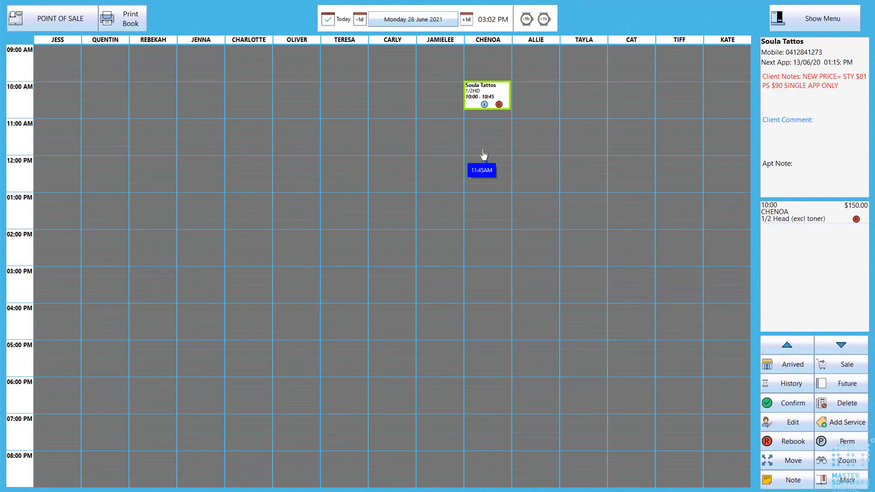
left_click(484, 152)
left_click(60, 25)
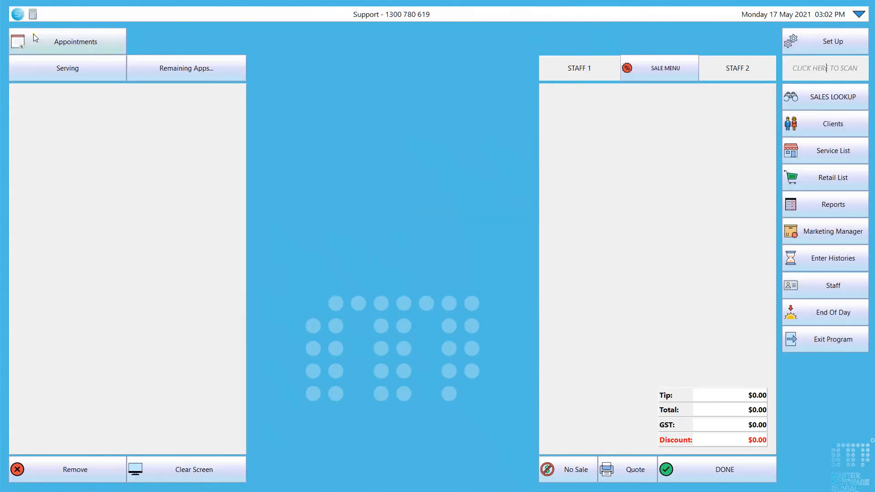
left_click(61, 46)
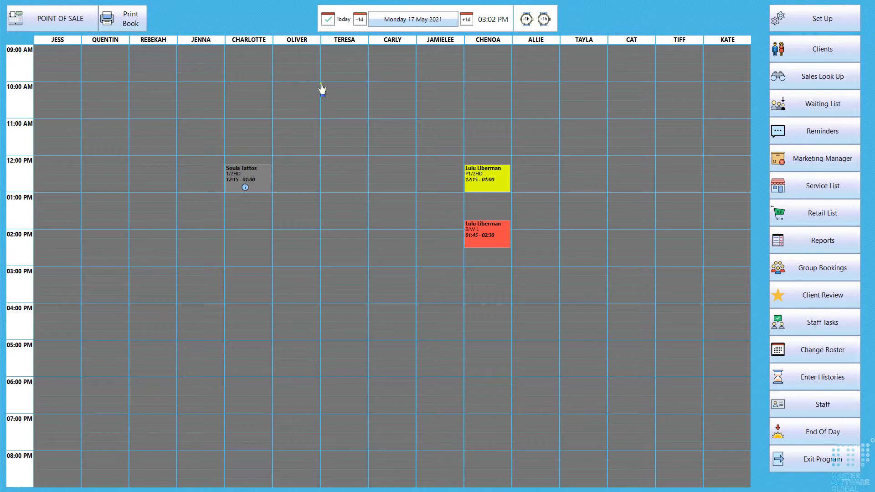
left_click(248, 185)
left_click(60, 21)
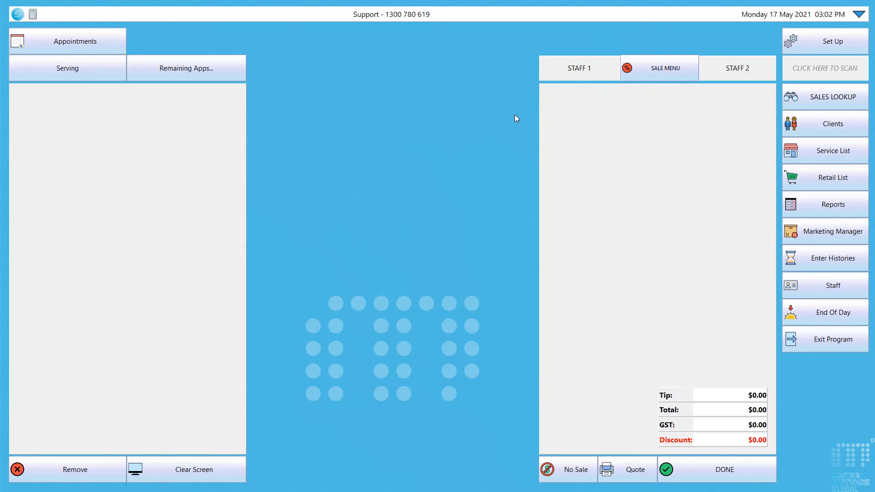
- Queue a male walk-in's $75.00 Blow Wave Short with the first stylist and clear the sale screen
left_click(821, 99)
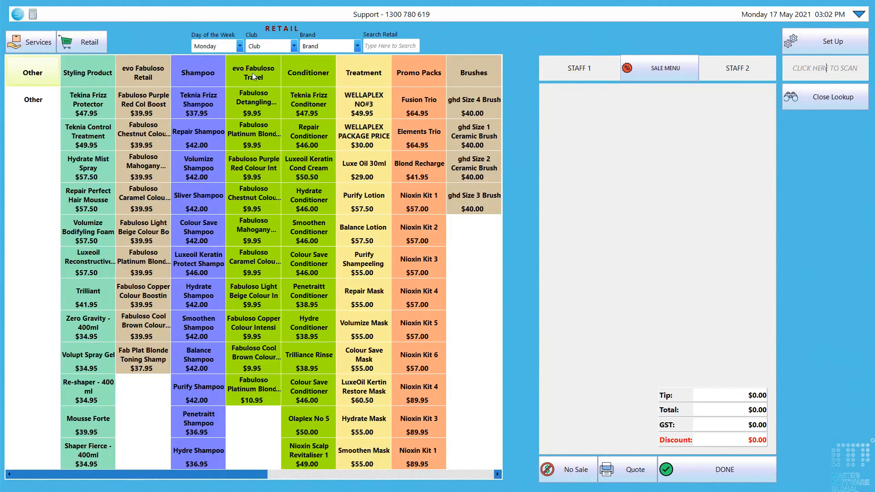
left_click(32, 42)
left_click(199, 130)
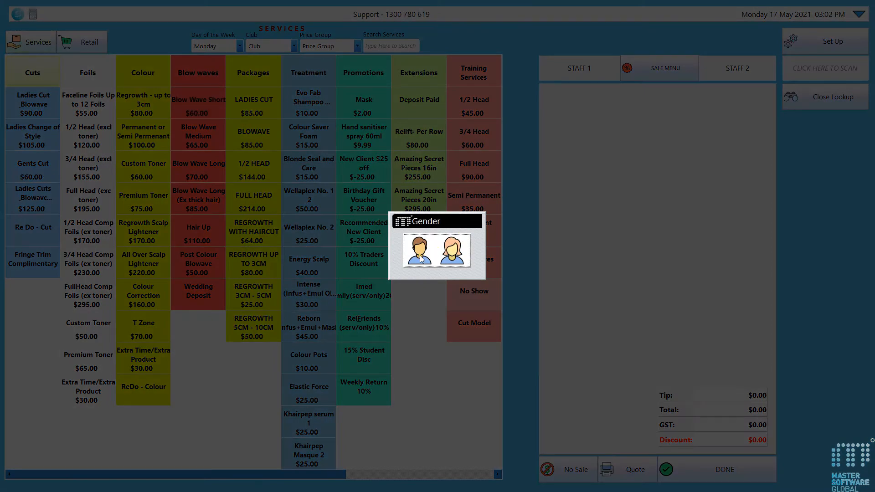
left_click(420, 260)
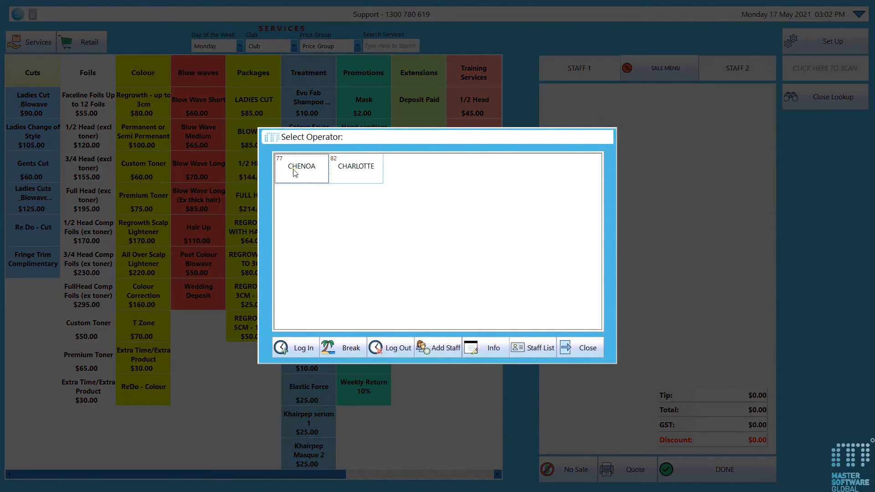
left_click(285, 174)
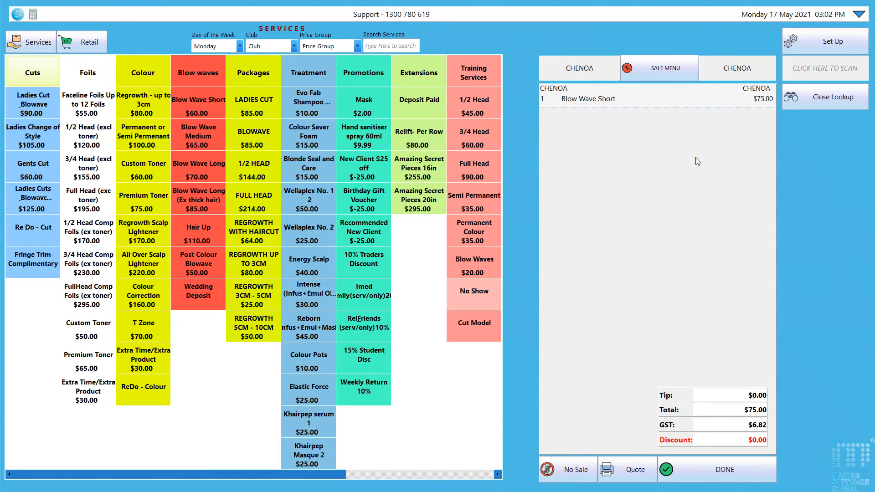
left_click(796, 95)
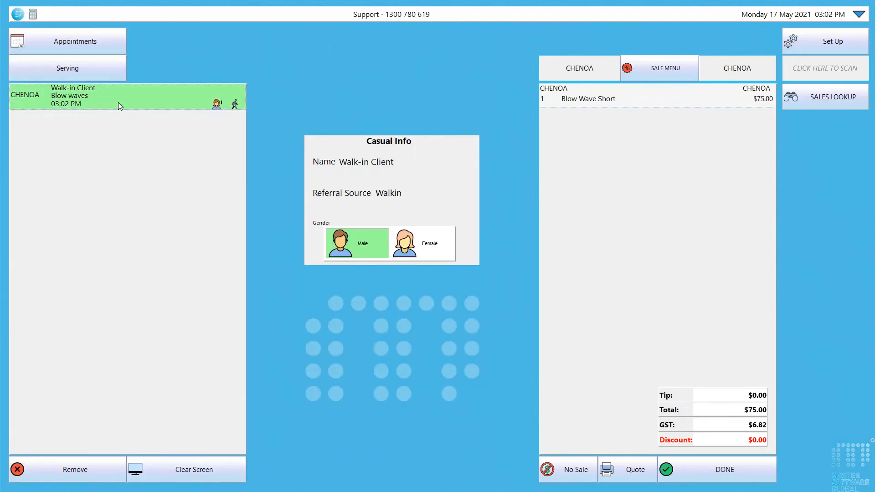
left_click(175, 469)
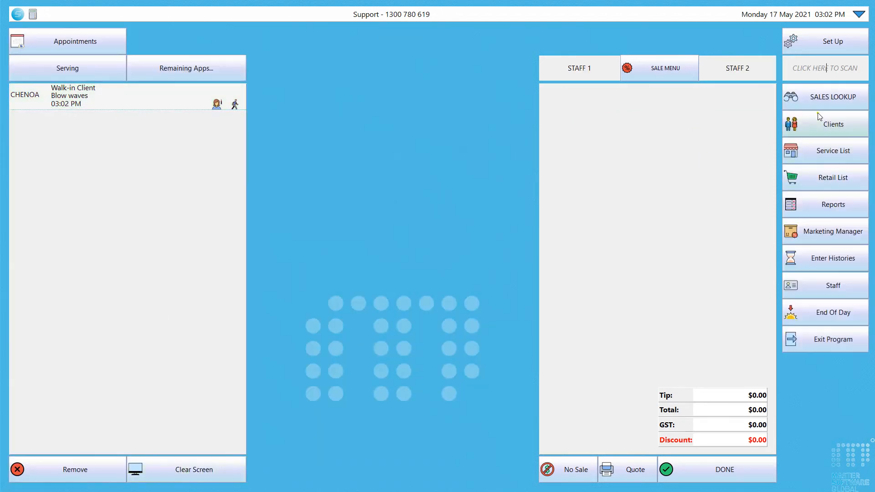
- For a female walk-in with the second stylist, add Fabuloso colour boosts (Mahogany, caramel, light beige) and Volumize Shampoo
left_click(822, 99)
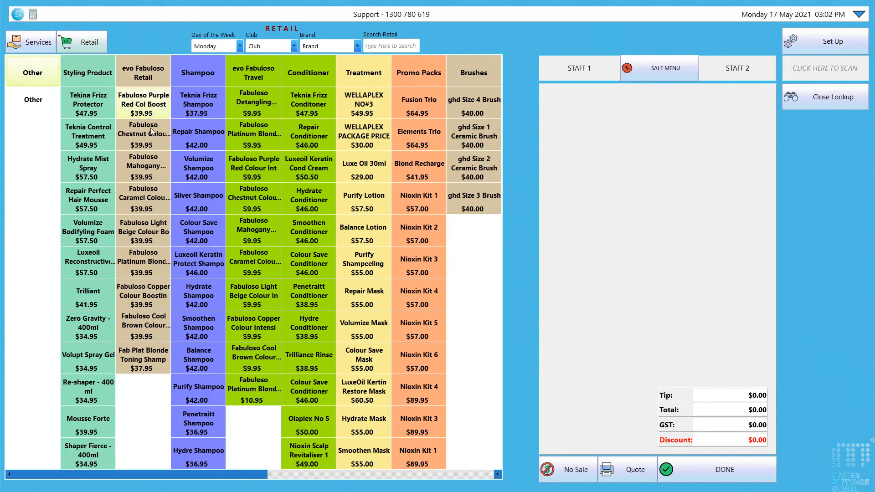
left_click(151, 131)
left_click(451, 254)
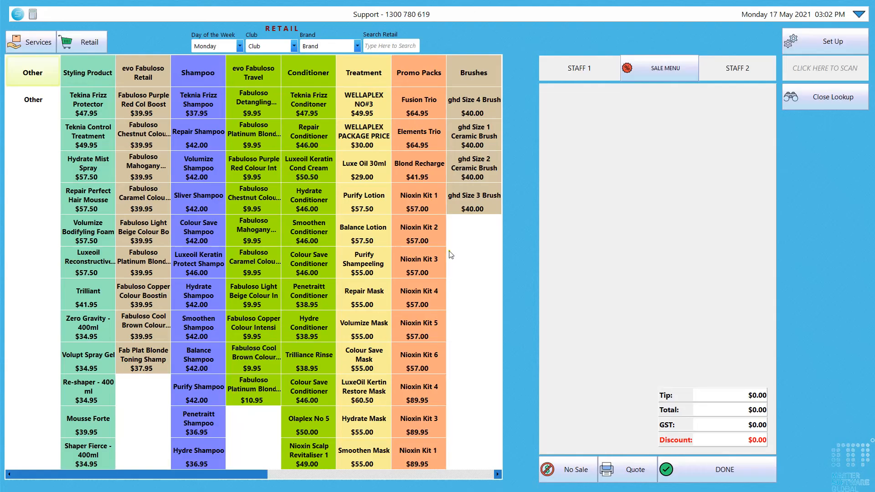
left_click(359, 170)
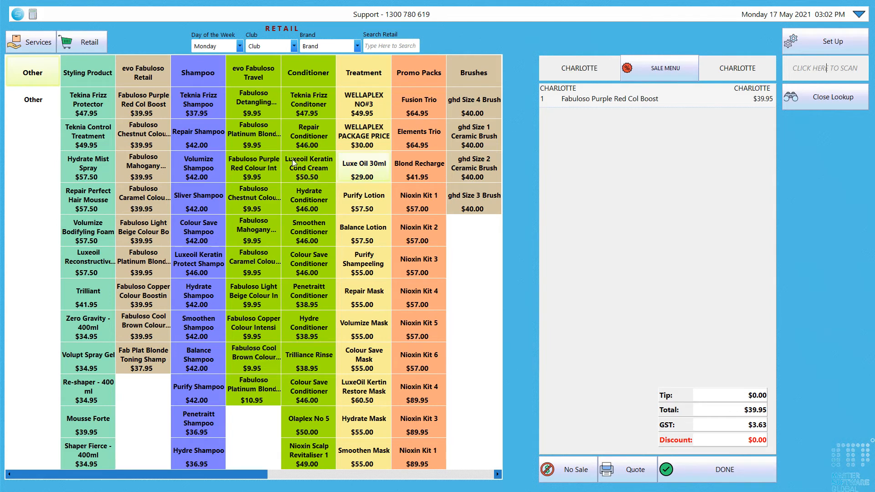
left_click(198, 168)
left_click(143, 168)
left_click(143, 197)
left_click(143, 231)
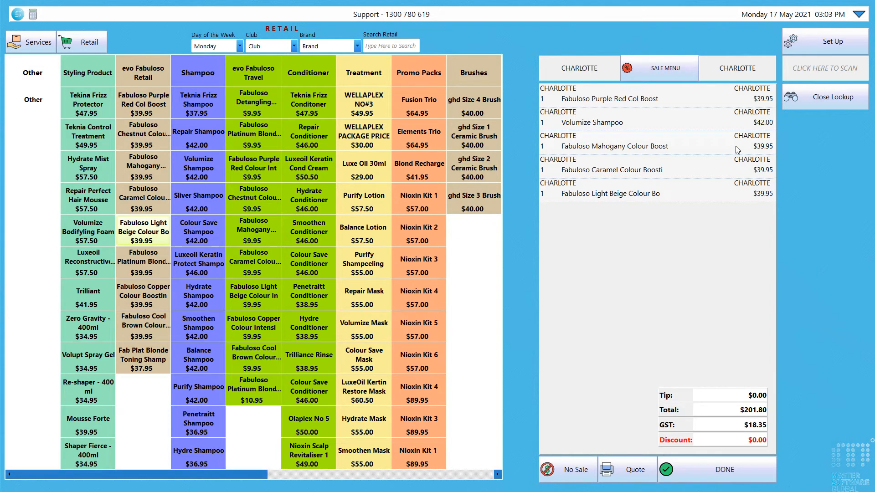
- Close the lookup, check both walk-in sales in the serving queue, and clear the sale screen
left_click(820, 98)
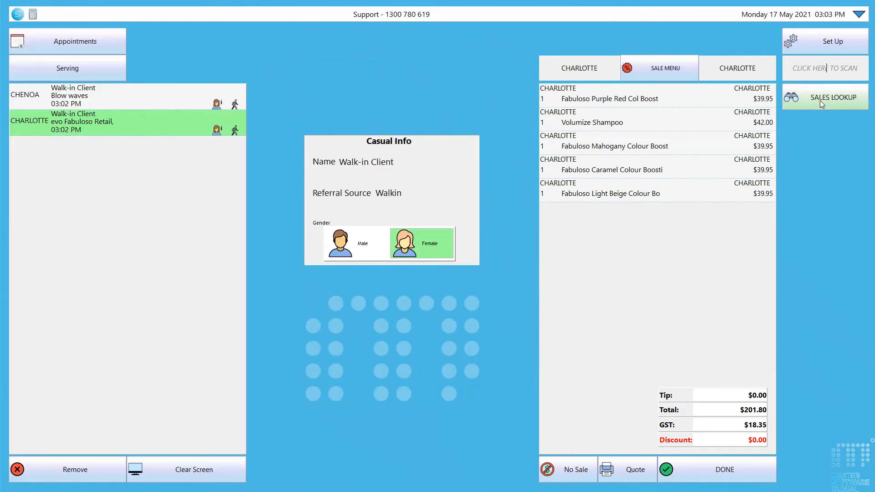
left_click(142, 106)
left_click(144, 120)
left_click(208, 468)
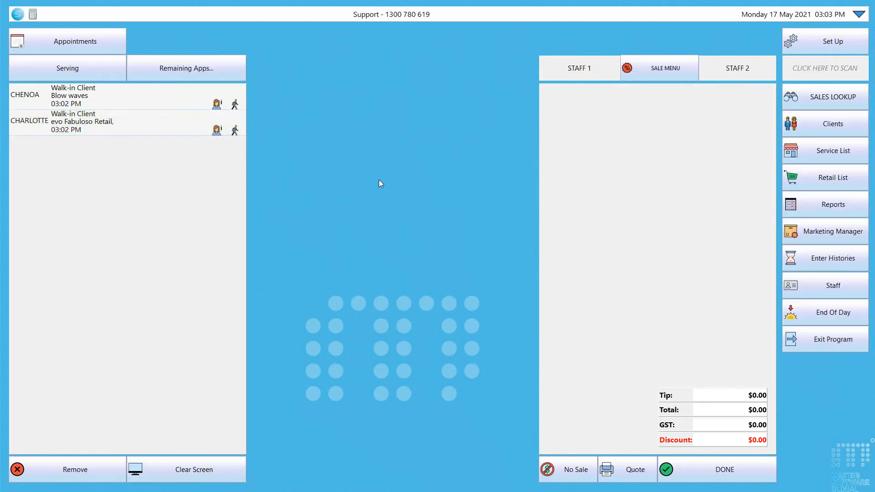
- Select an existing client, add Faceline Foils Up to 12 Foils ($75.00), and clear the screen
left_click(833, 124)
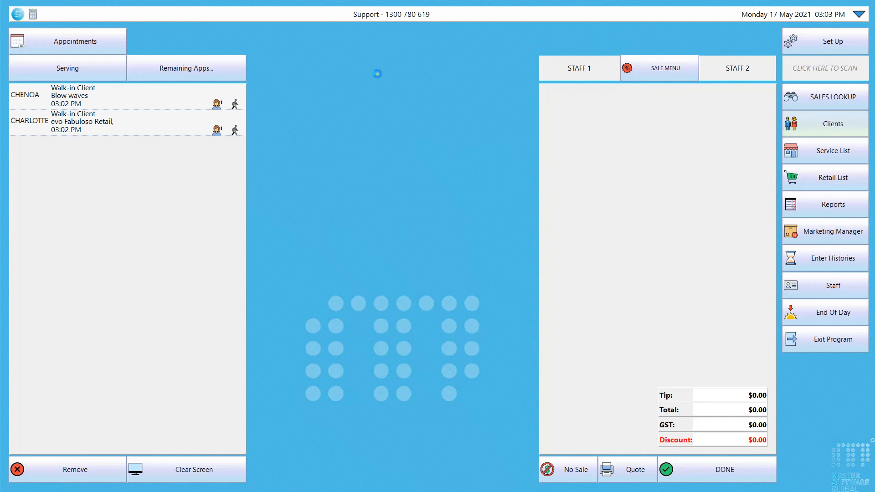
left_click_drag(594, 104, 593, 149)
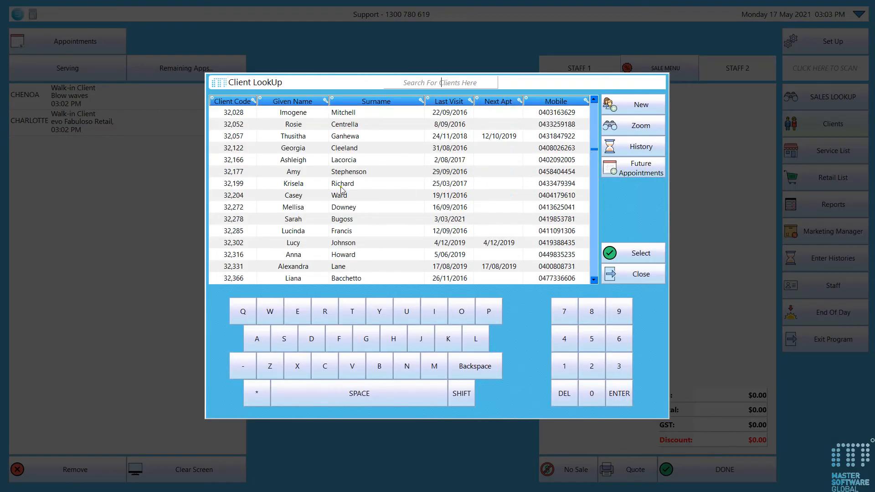
left_click(625, 259)
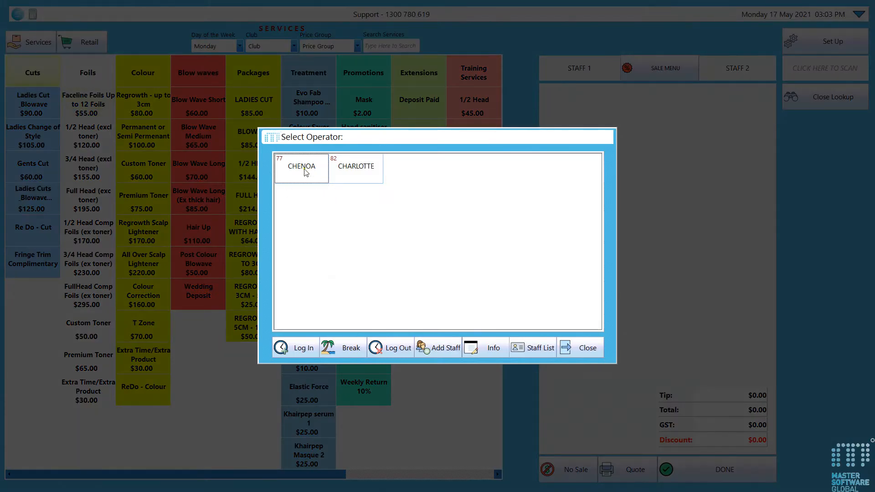
left_click(305, 168)
left_click(799, 100)
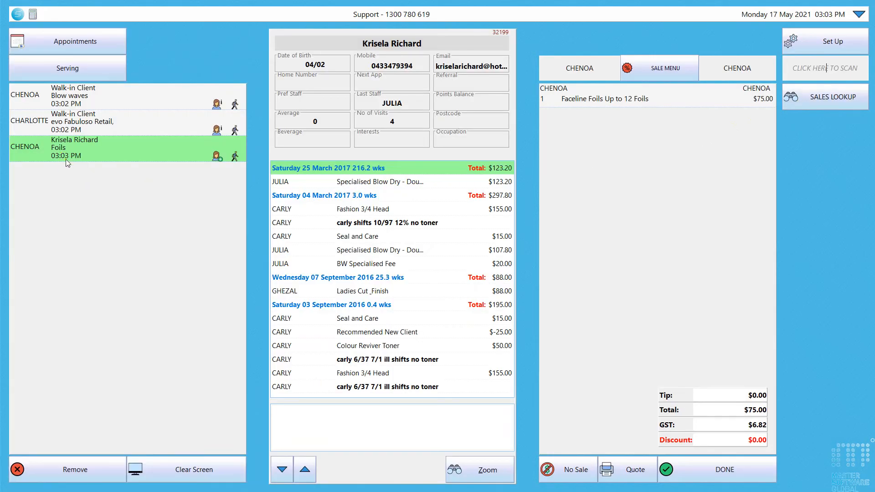
left_click(209, 469)
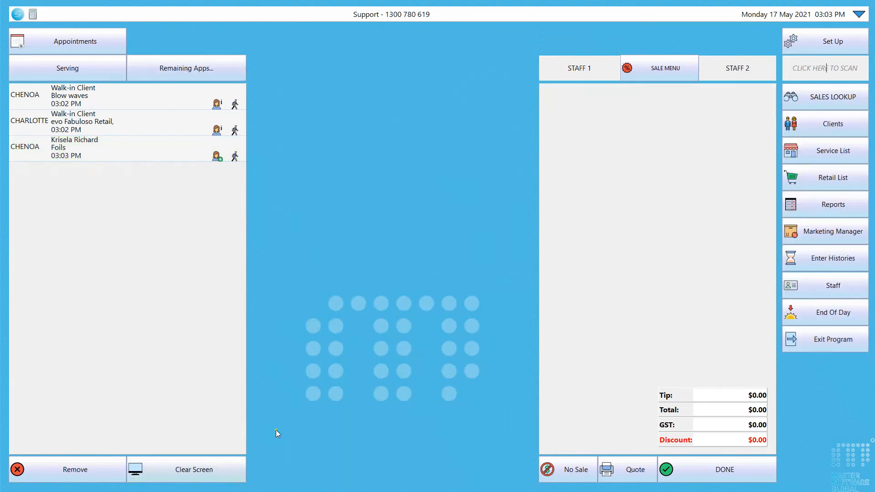
- Select another client and queue a $39.95 Fabuloso Chestnut Colour Boost under the second stylist
left_click(828, 128)
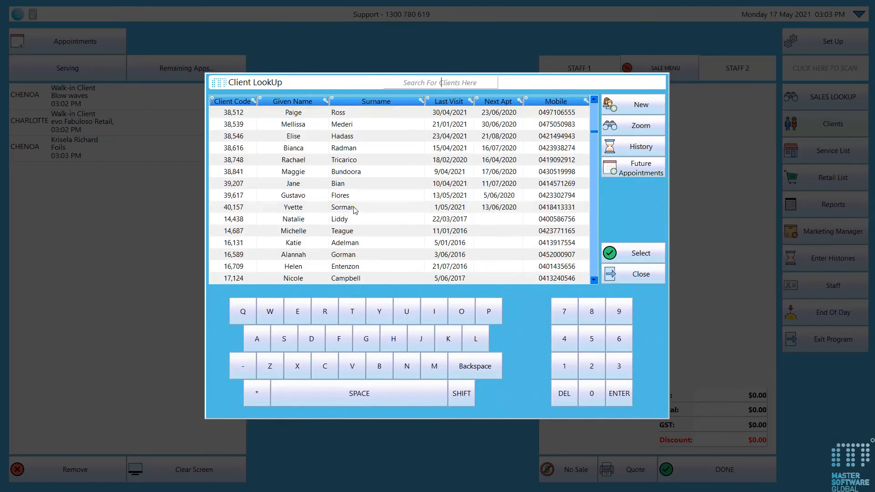
left_click(606, 256)
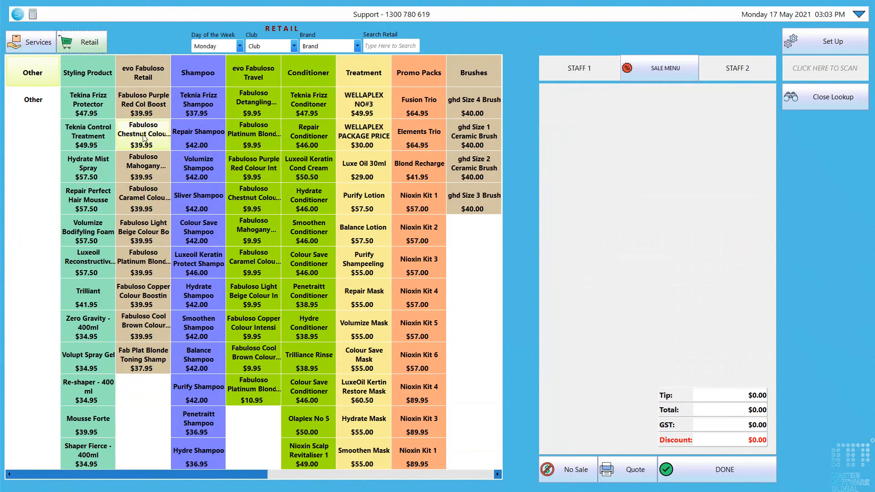
left_click(140, 170)
left_click(359, 182)
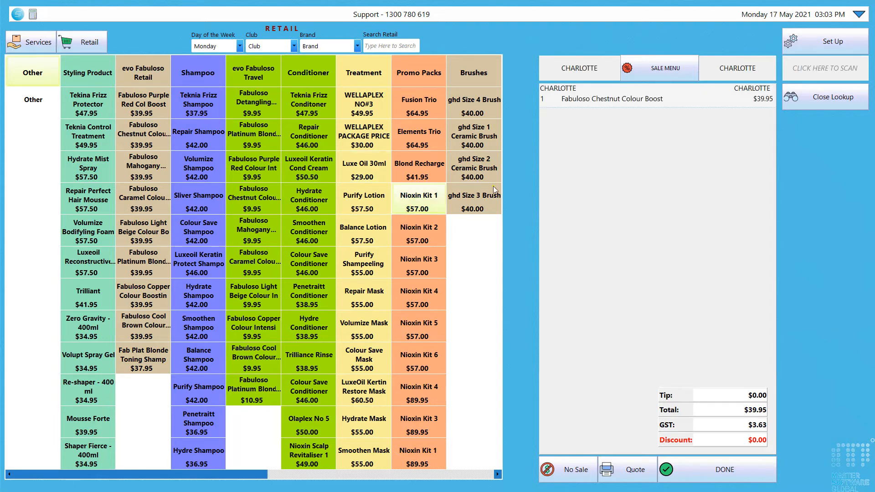
left_click(816, 103)
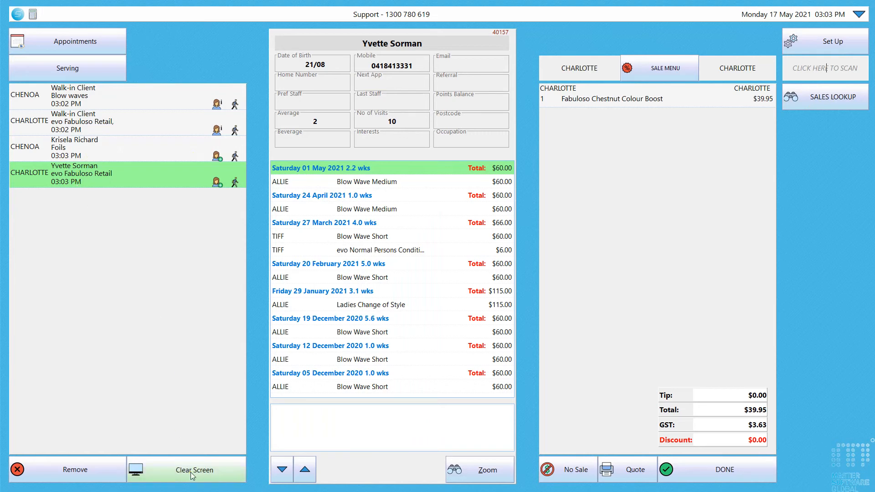
left_click(138, 156)
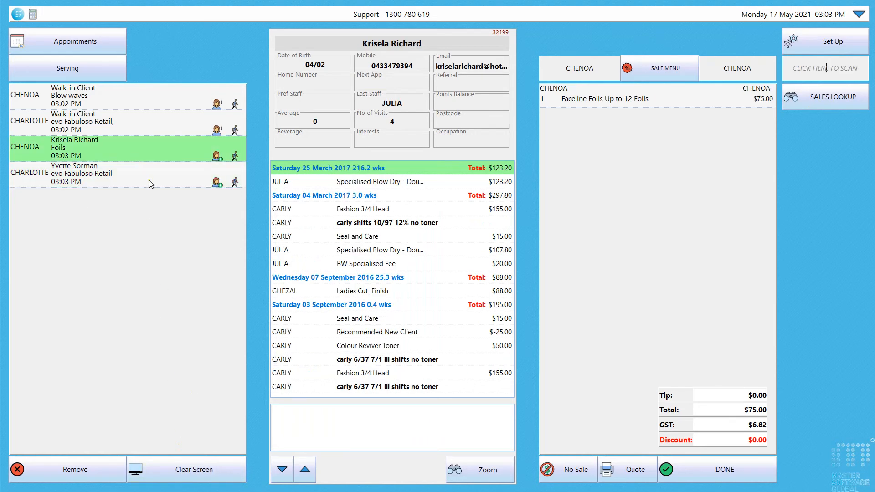
left_click(674, 471)
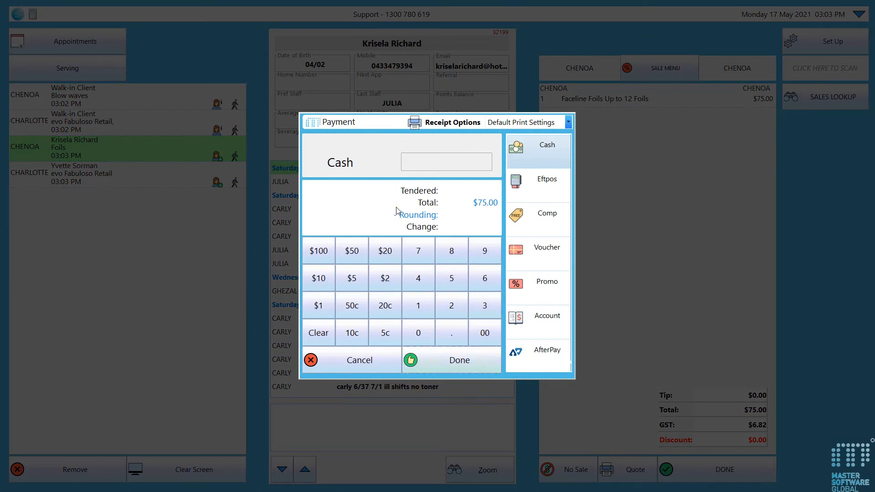
left_click(361, 365)
left_click(114, 174)
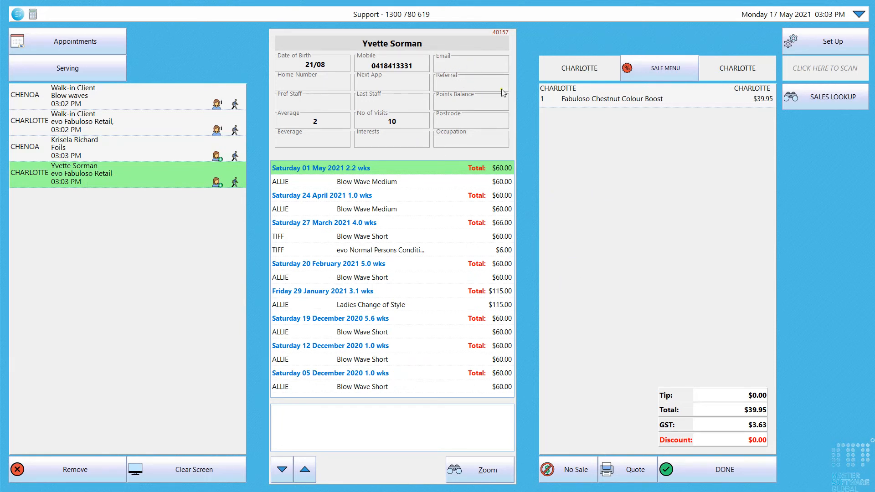
- Pay the $39.95 sale by Eftpos with the receipt option set to Email Client
left_click(719, 477)
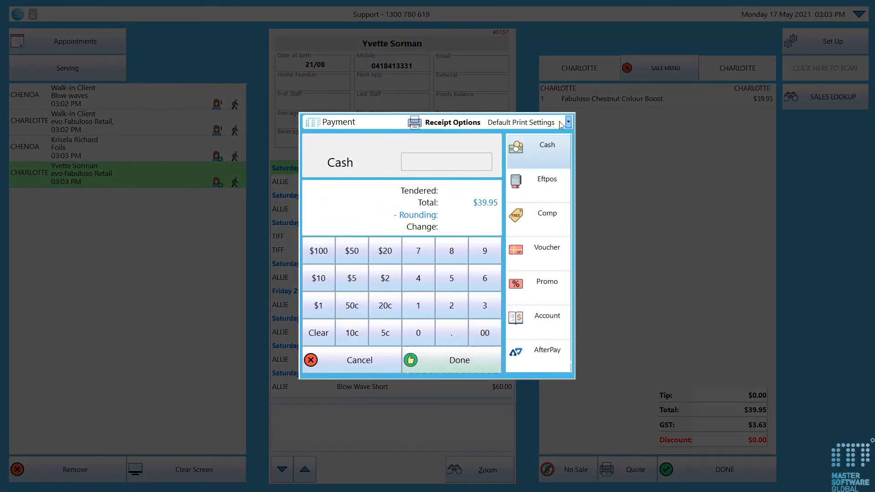
left_click(568, 122)
left_click(532, 162)
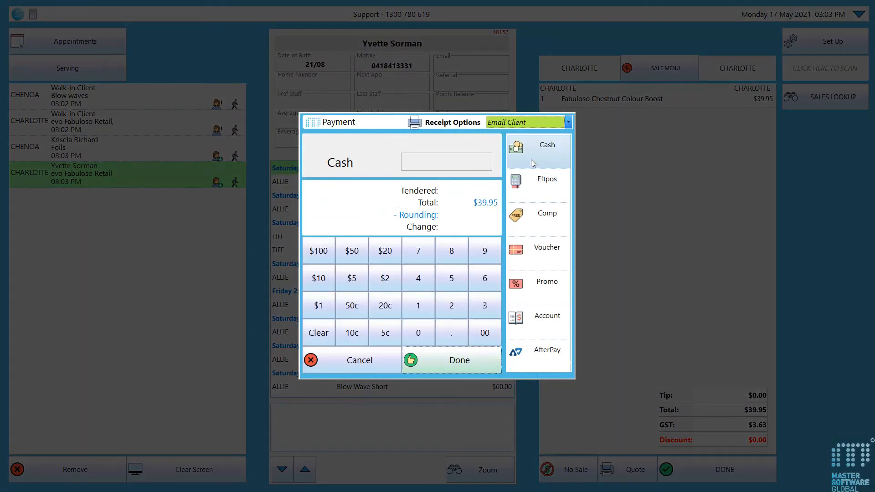
left_click(548, 190)
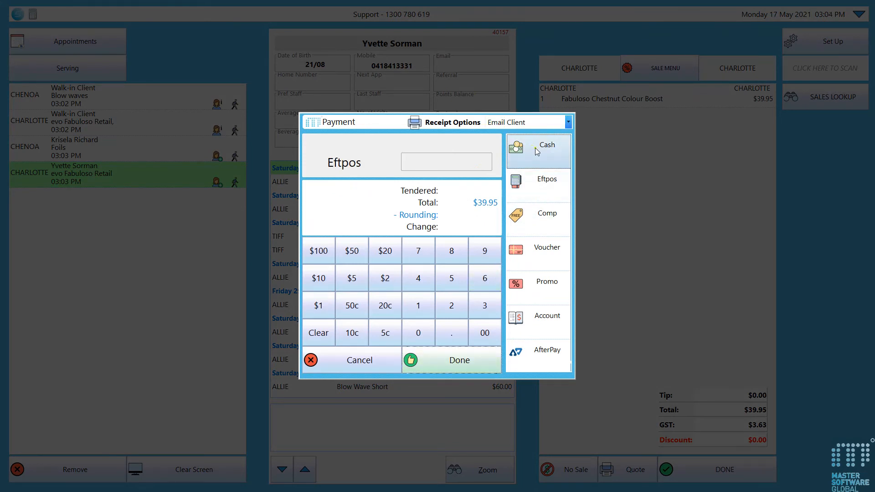
left_click(536, 151)
left_click(545, 189)
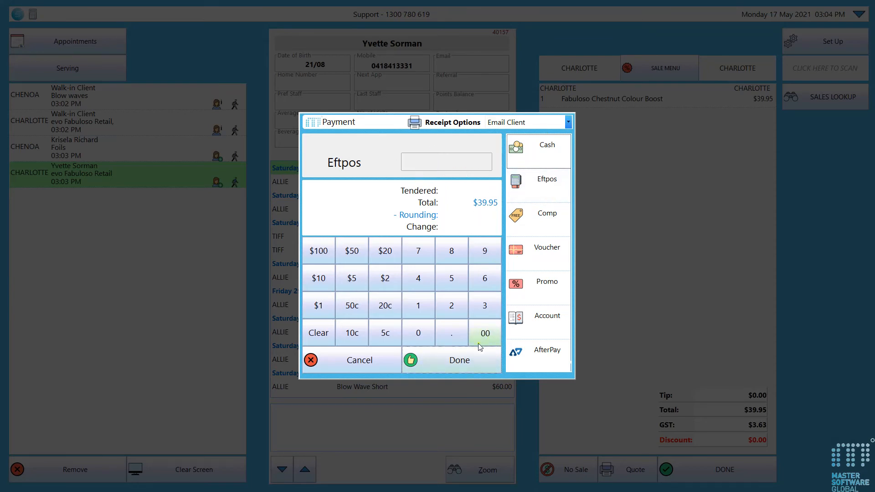
left_click(470, 364)
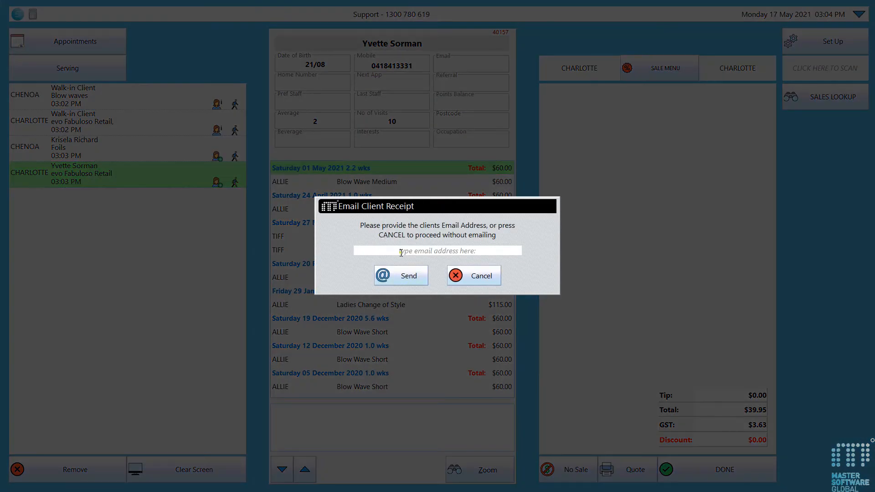
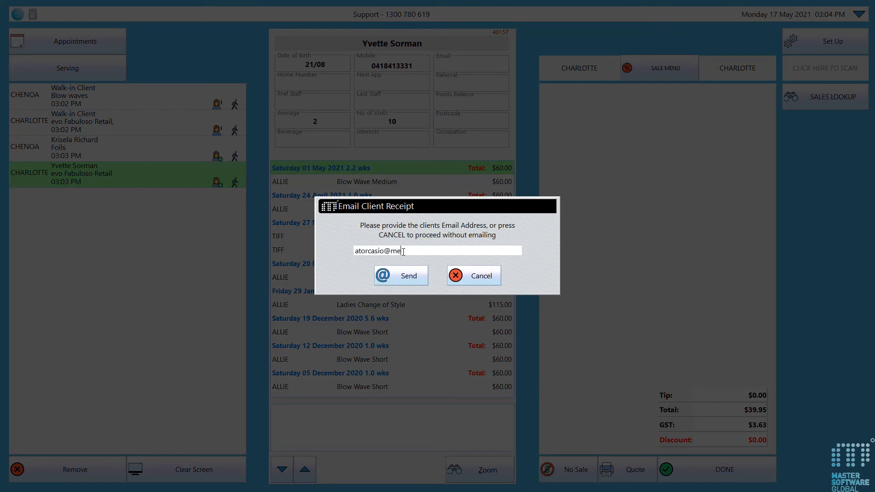
- Enter the client's e-mail address, correct its ending, and send the receipt
left_click(404, 277)
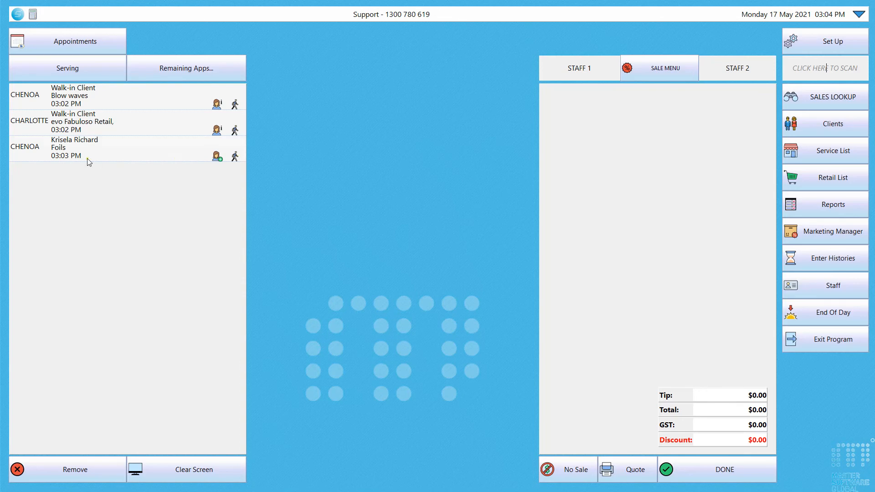
- Load the foils client's $75.00 sale and pay cash with Print Receipt Anyway selected
left_click(159, 158)
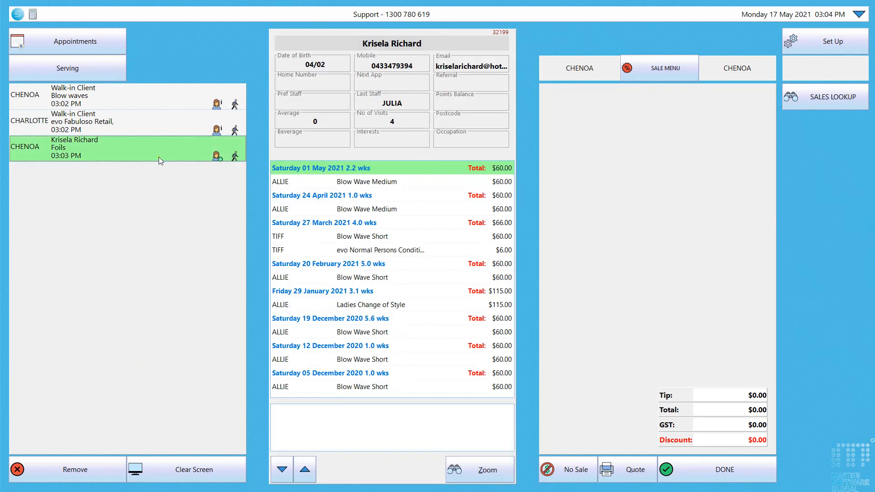
left_click(695, 478)
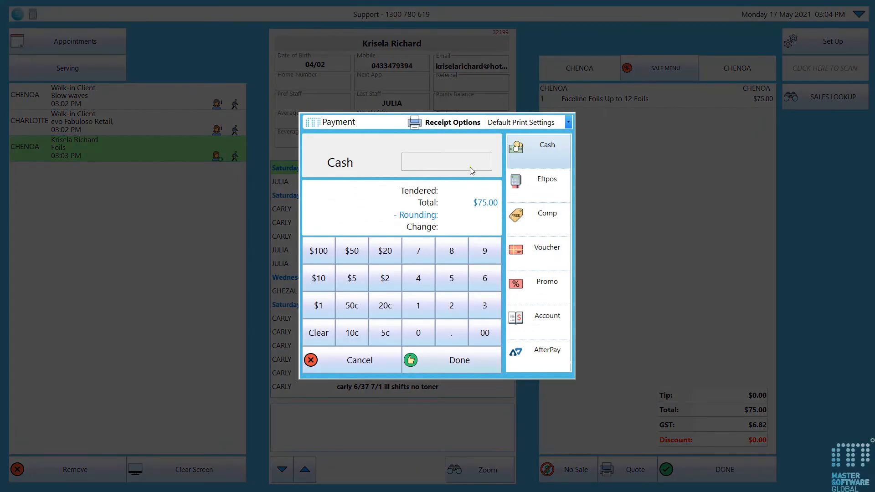
left_click(568, 122)
left_click(543, 144)
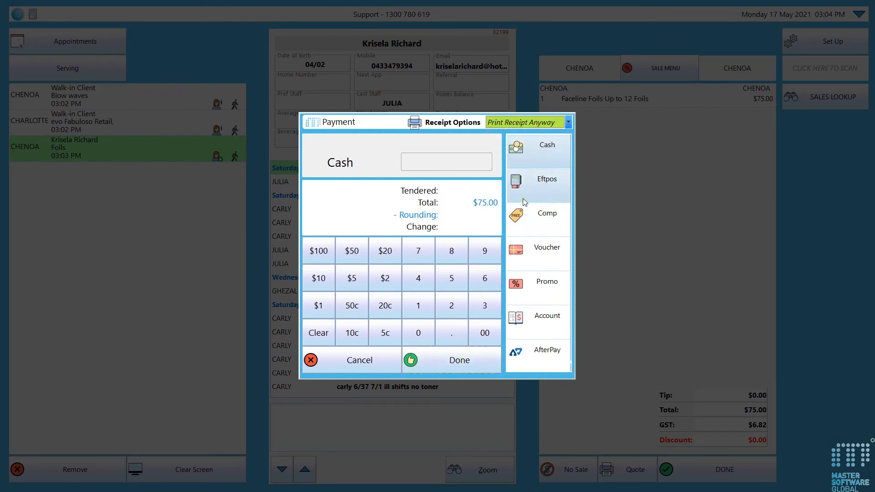
left_click(461, 361)
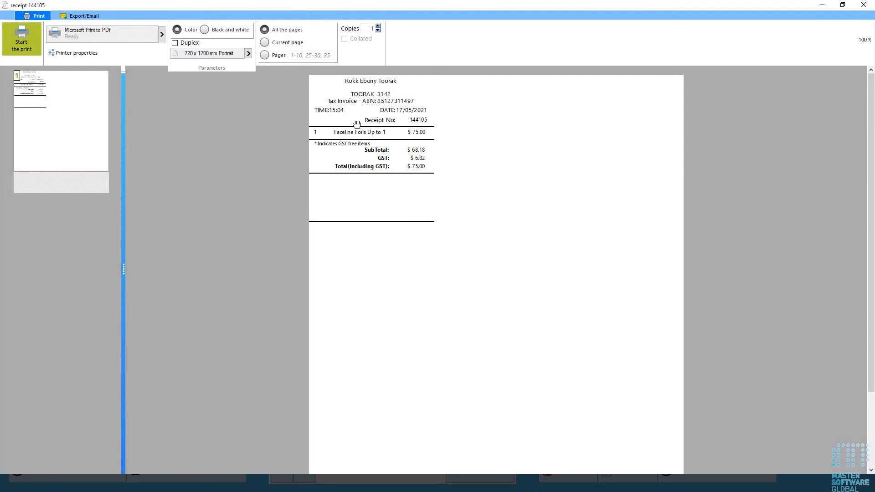
- Print the $75 foils receipt on Microsoft XPS Document Writer, then close the receipt preview
left_click(86, 17)
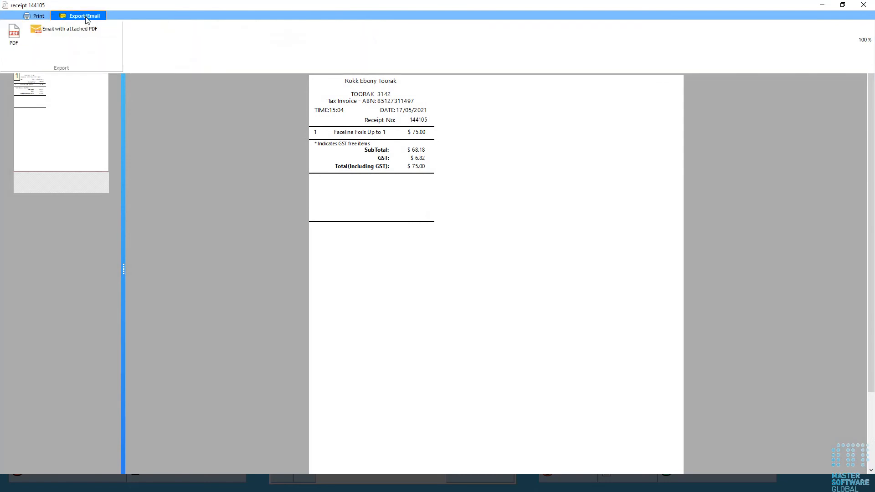
left_click(34, 19)
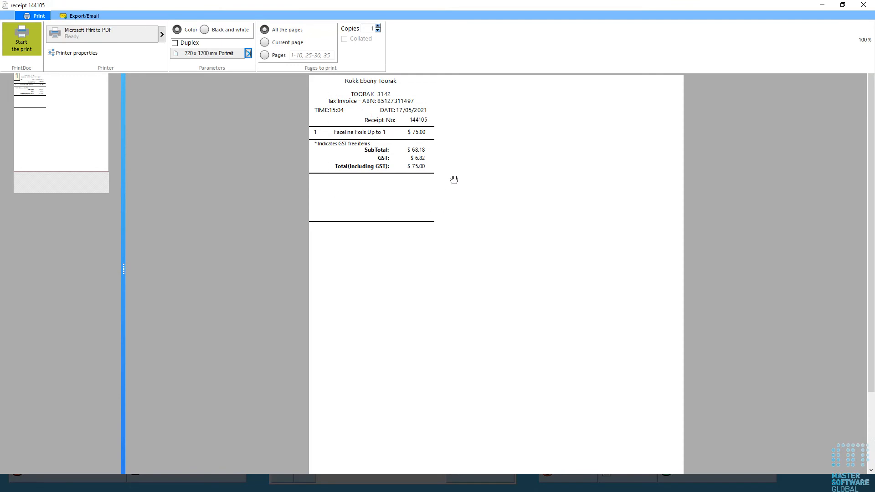
left_click(160, 35)
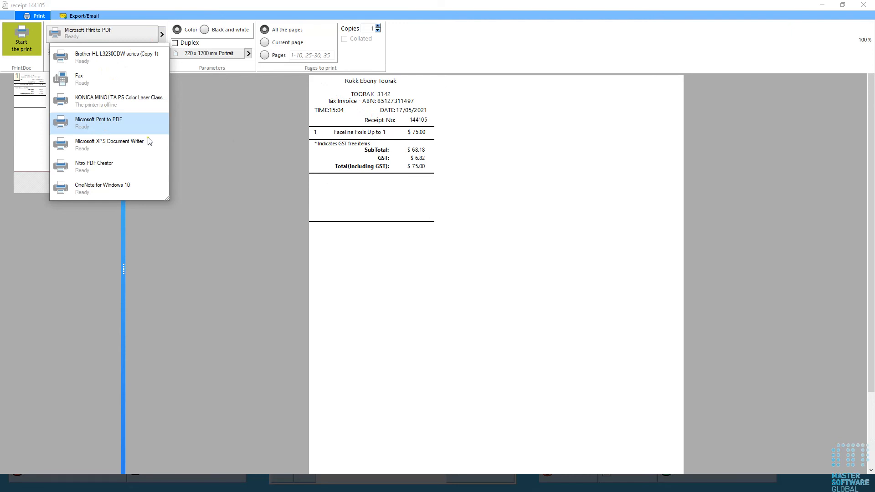
left_click(122, 146)
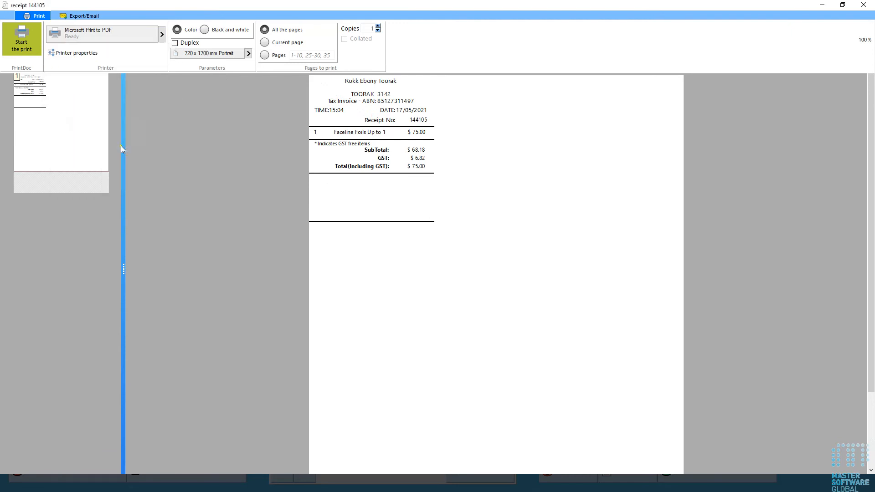
left_click(13, 40)
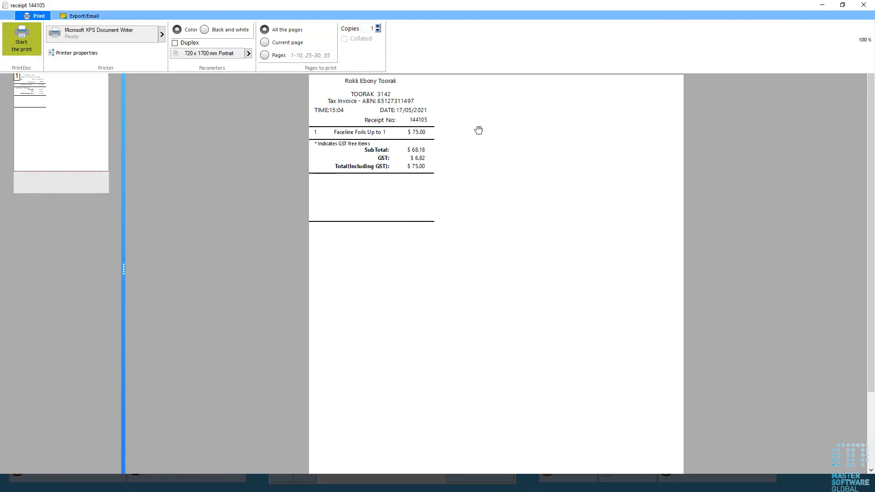
left_click(865, 7)
left_click(866, 10)
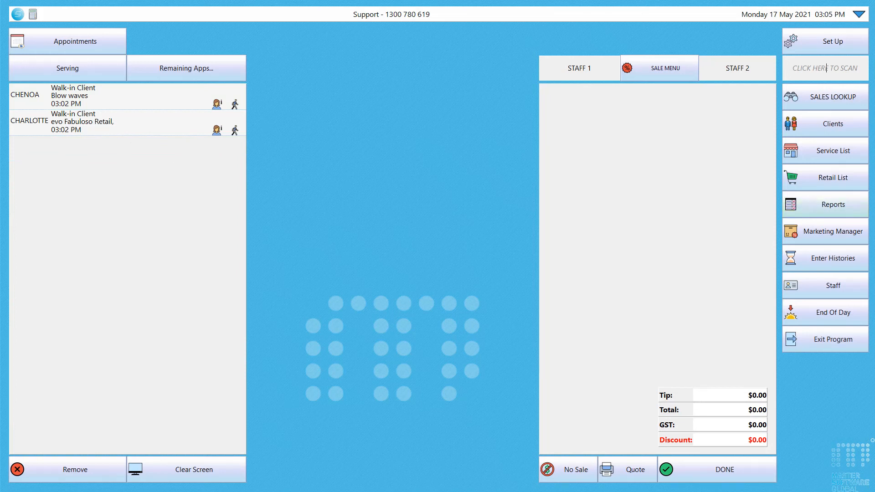
- Open and close the retail product lookup to get back to the empty sale screen
left_click(827, 102)
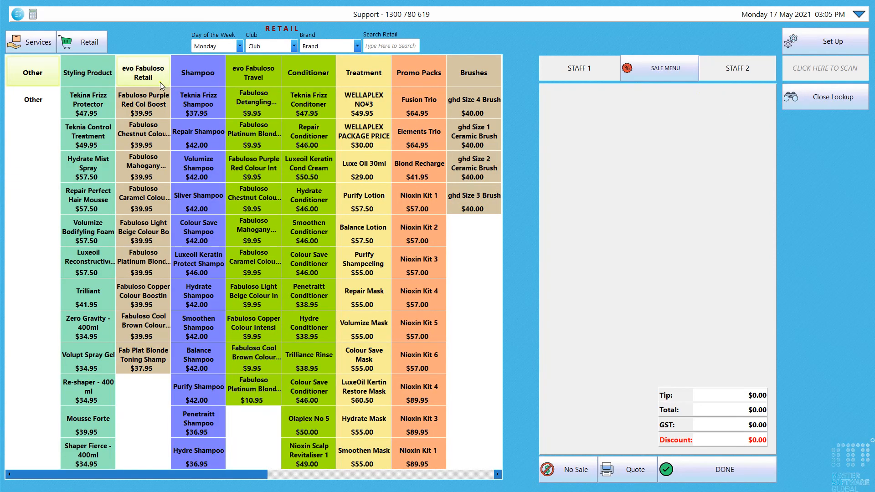
left_click(808, 103)
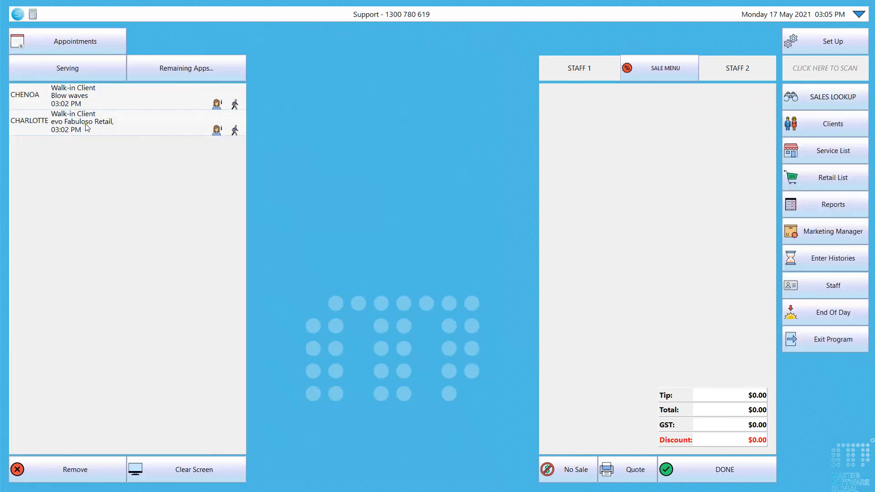
- Load the CHARLOTTE walk-in's retail sale and add a $50 gratuity (tip)
left_click(88, 128)
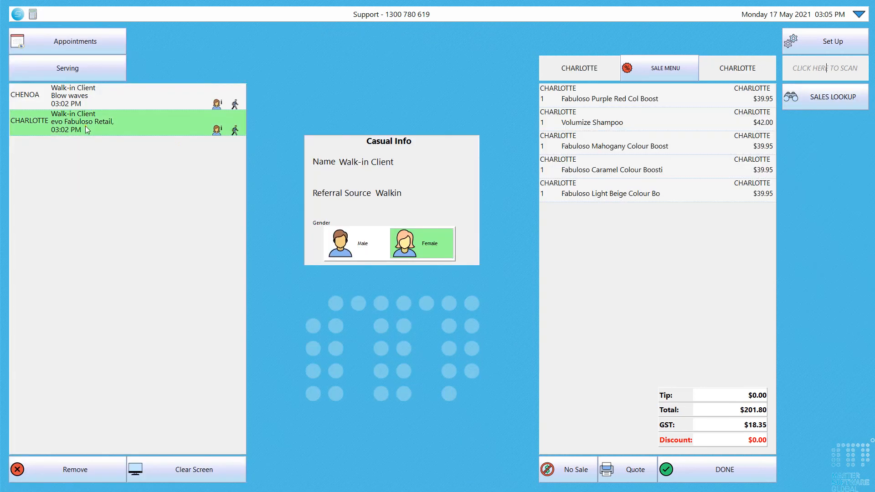
left_click(738, 471)
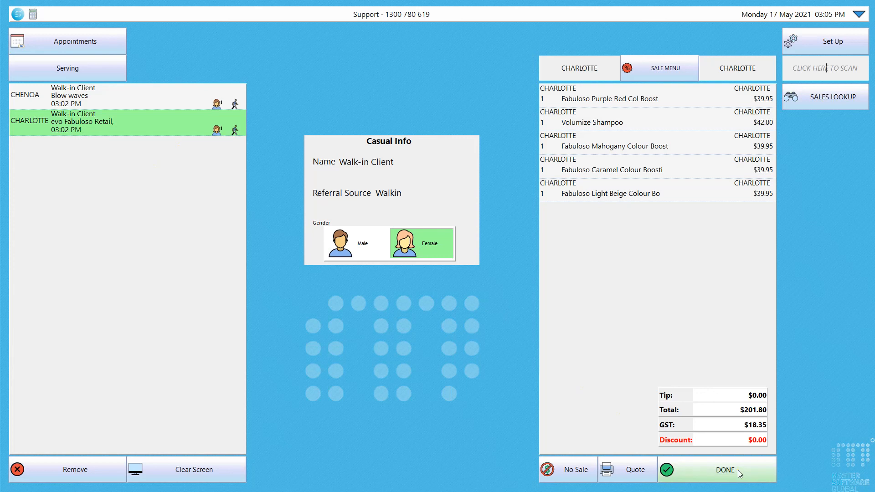
left_click(666, 91)
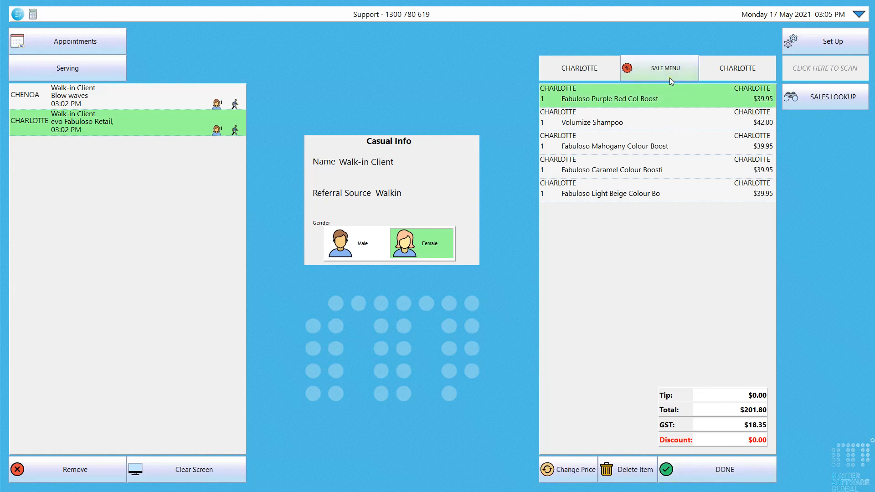
left_click(670, 81)
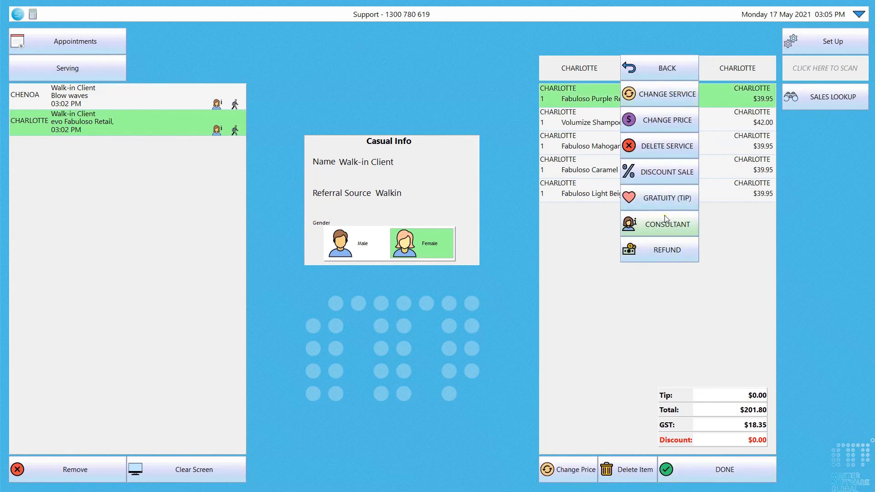
left_click(666, 199)
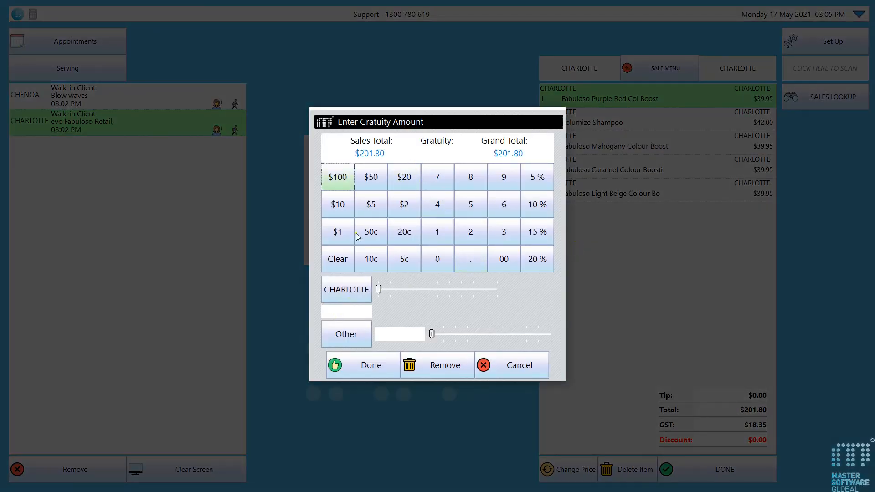
left_click(371, 178)
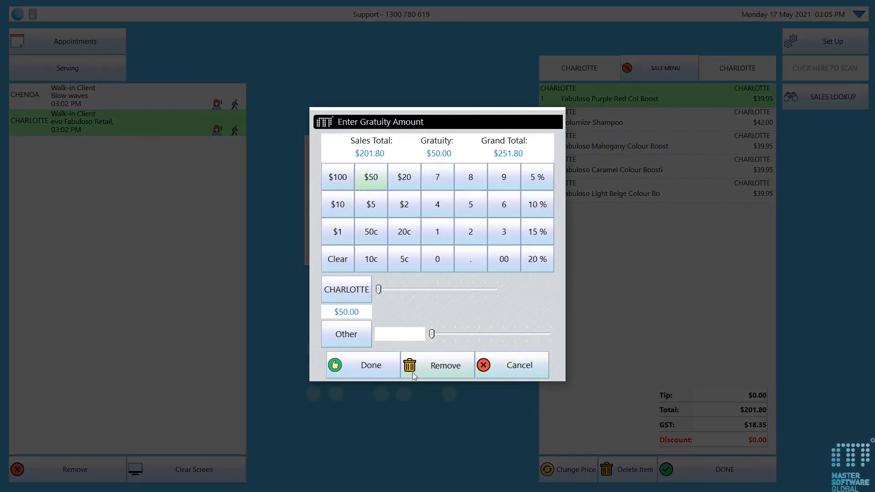
left_click(363, 369)
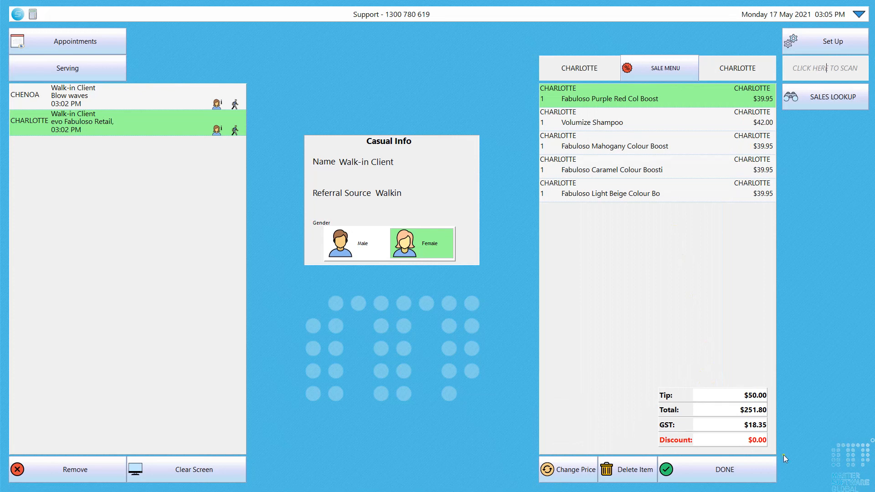
- Take payment for the $251.80 sale by Eftpos
left_click(731, 468)
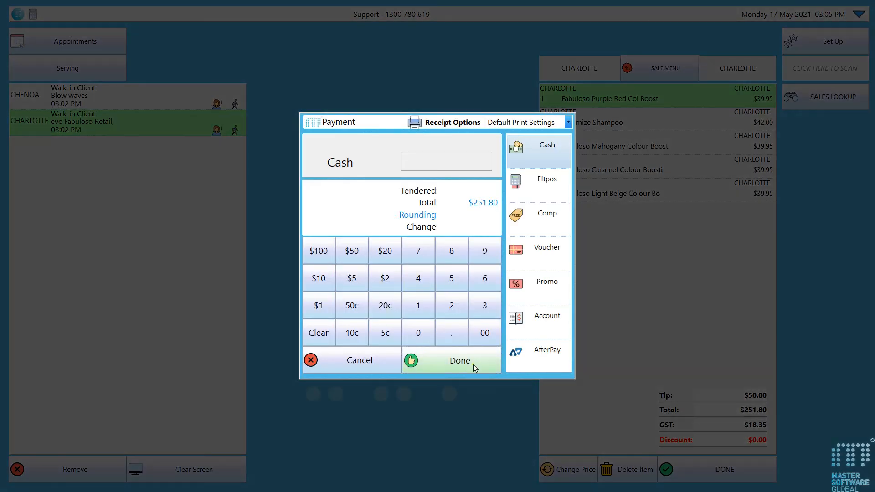
left_click(528, 187)
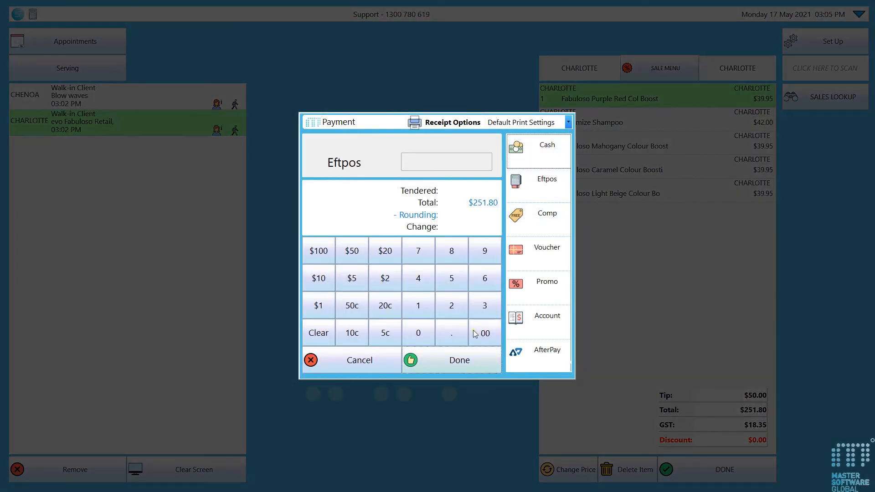
left_click(466, 356)
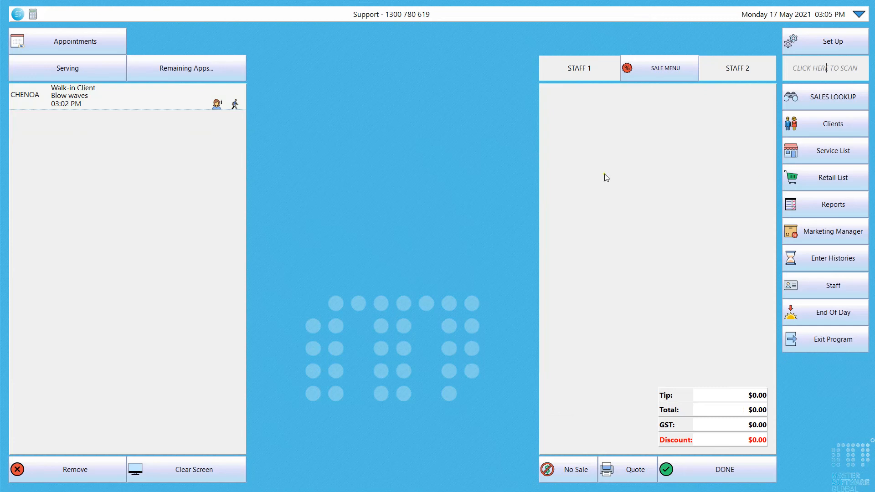
left_click(117, 98)
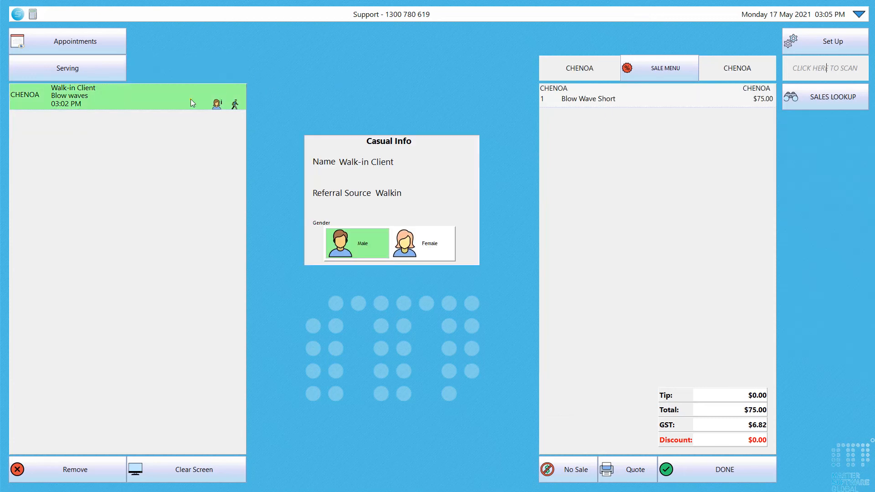
left_click(673, 469)
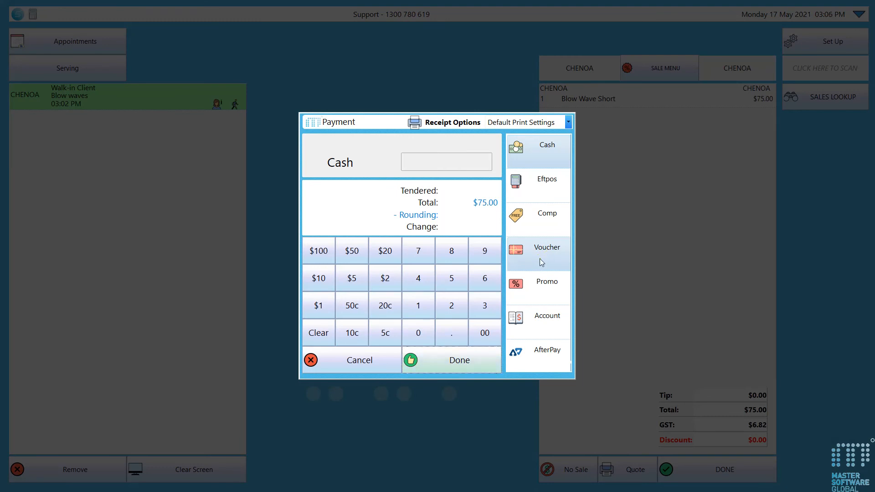
left_click(363, 367)
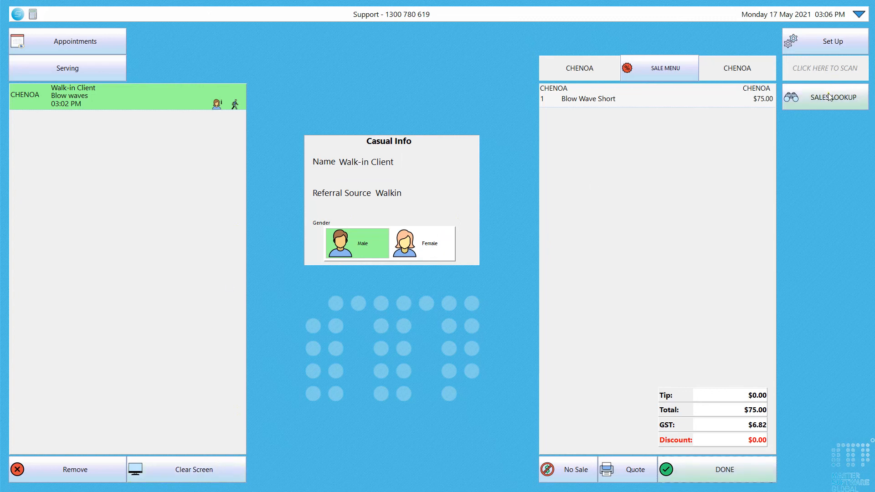
left_click(201, 470)
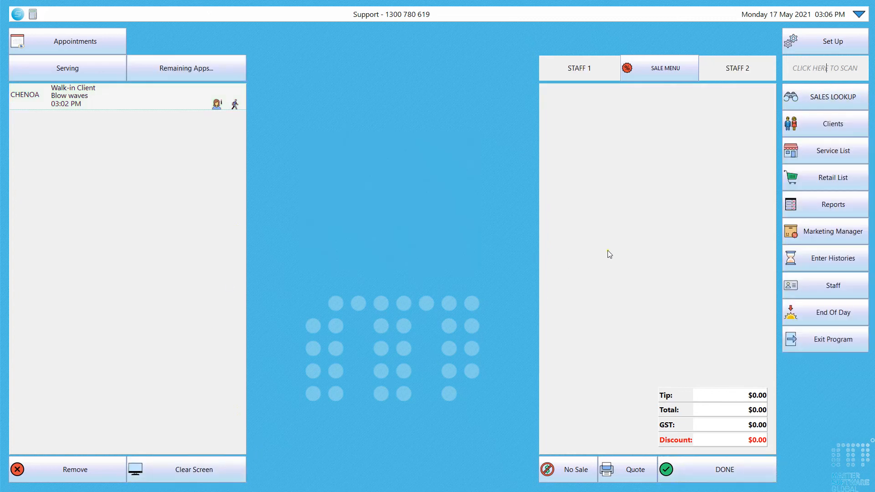